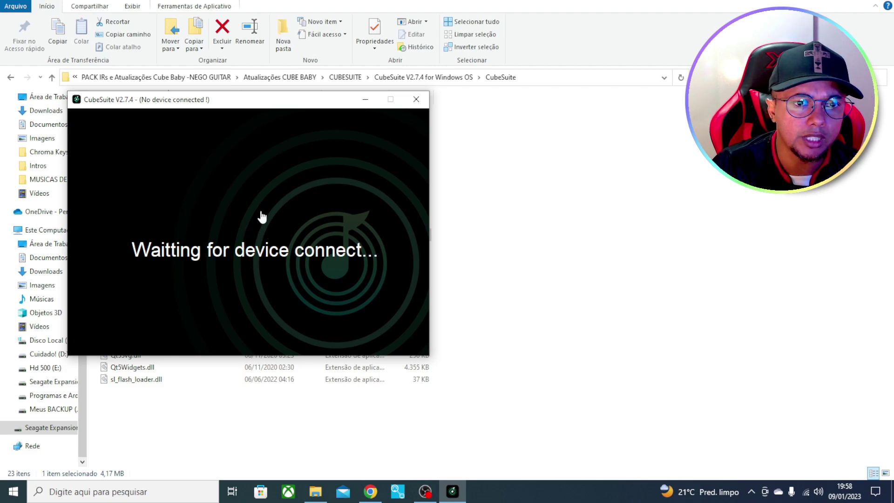
Close CubeSuite V2.7.4 and view the contents of the "CubeSuite V2.7.5 for Windows OS" folder.
click(417, 100)
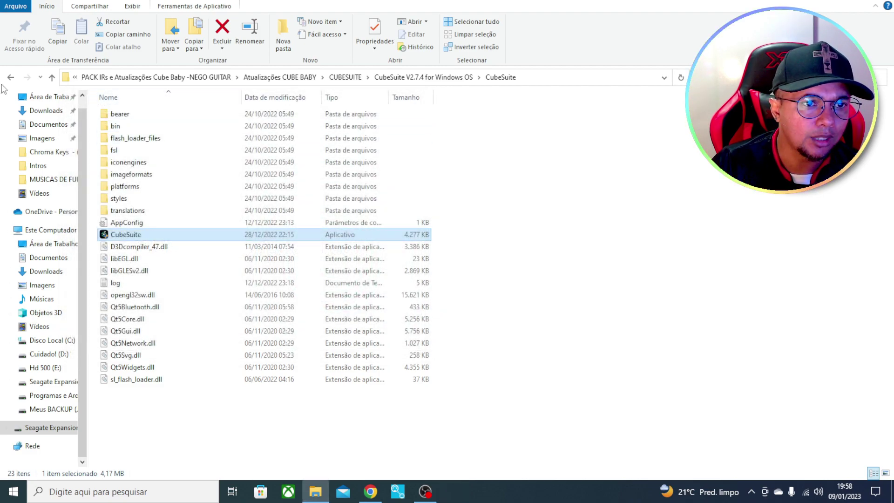
click(11, 77)
click(11, 77)
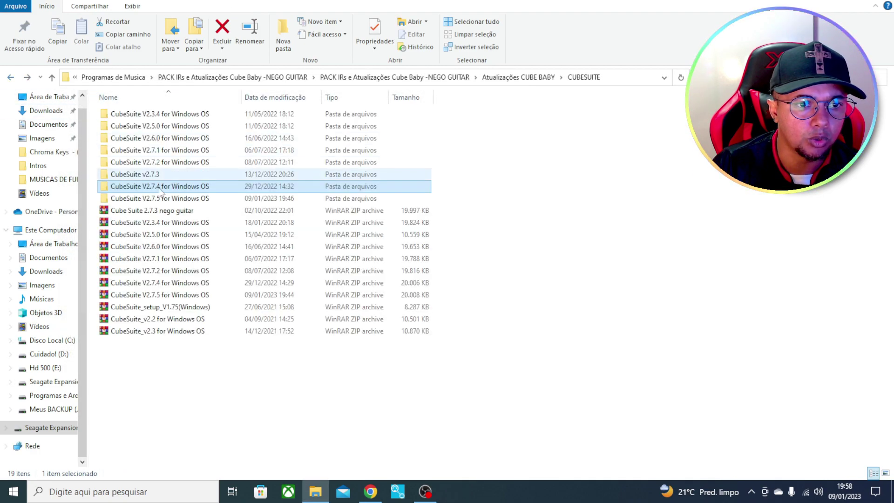
double_click(160, 201)
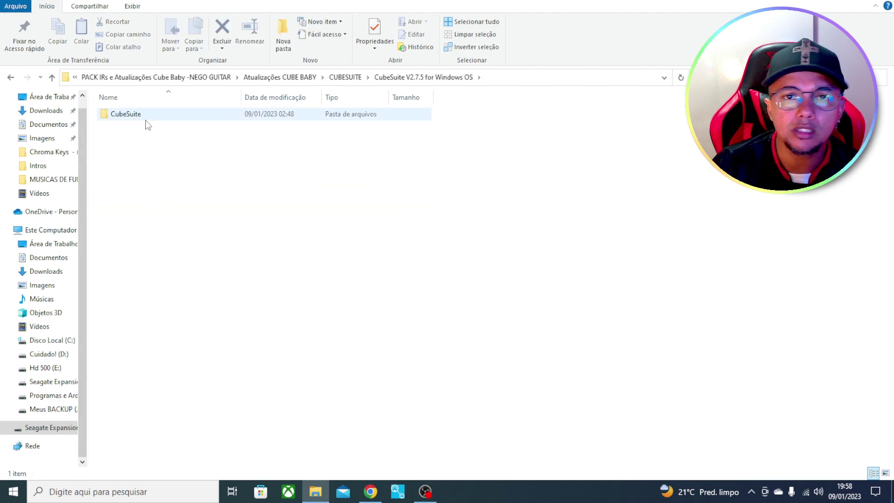
mouse_move(145, 121)
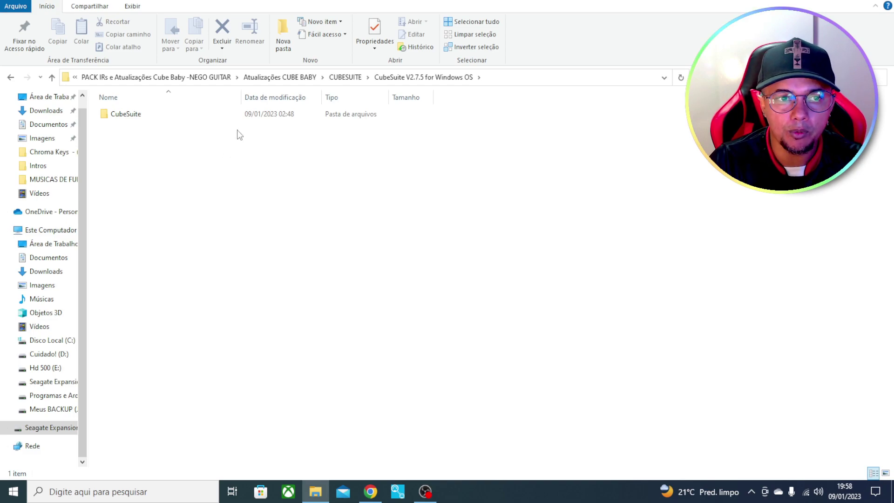
Launch CubeSuite from the CubeSuite subfolder of the "CubeSuite V2.7.4 for Windows OS" folder.
click(11, 77)
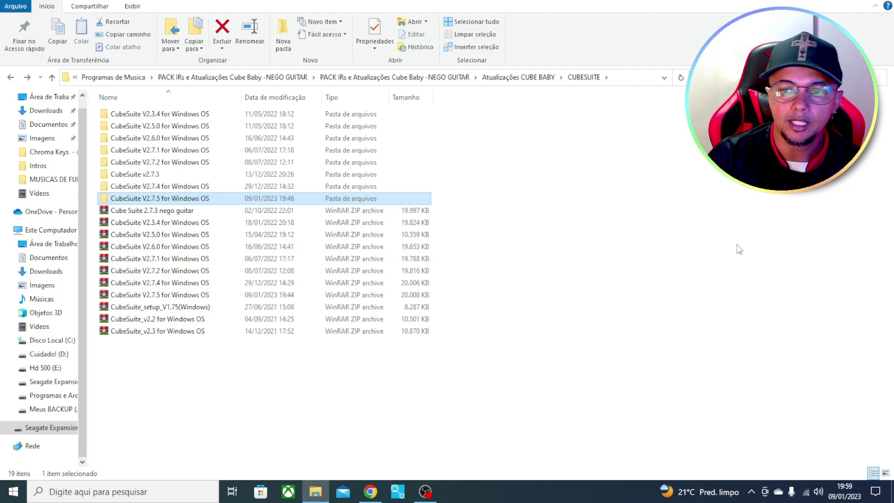
double_click(168, 187)
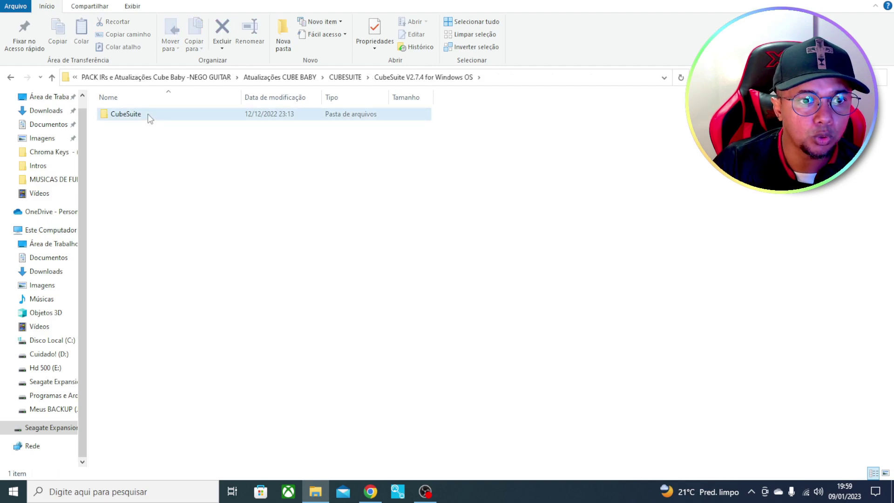
double_click(147, 115)
double_click(173, 234)
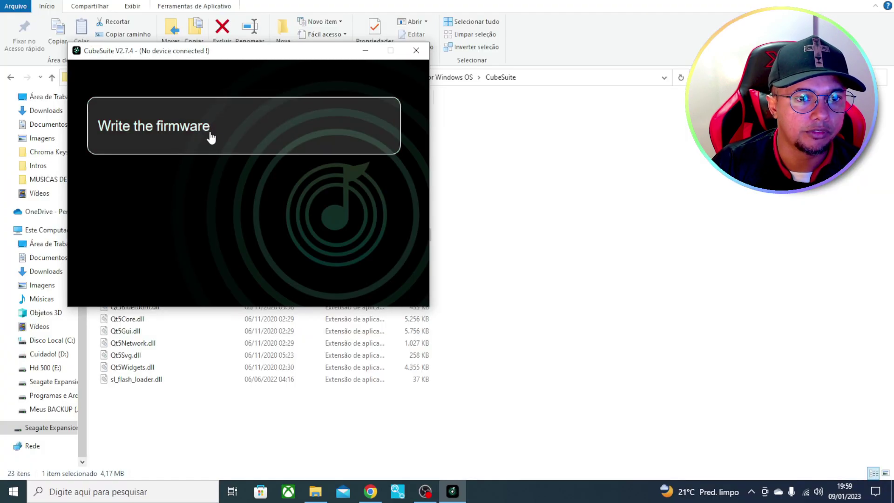
Check the firmware update list offered for the Cube Baby device in CubeSuite V2.7.4, then close the update dialog.
click(208, 131)
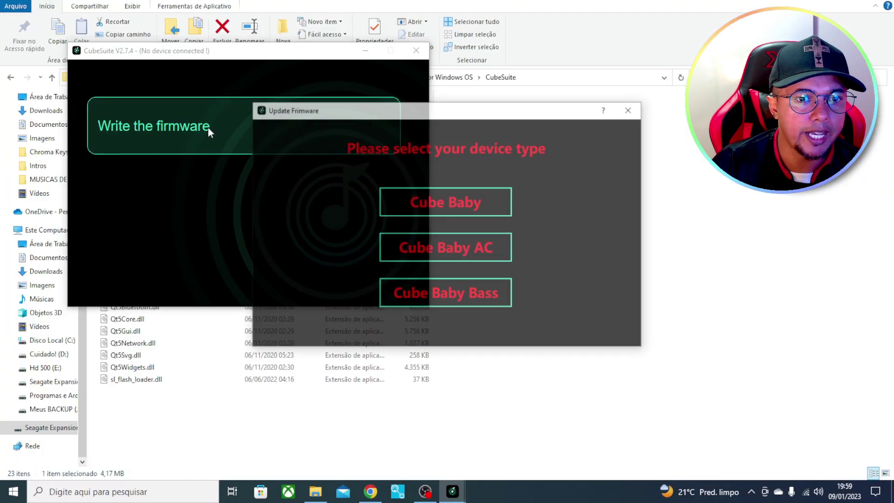
drag(333, 112, 150, 62)
click(272, 153)
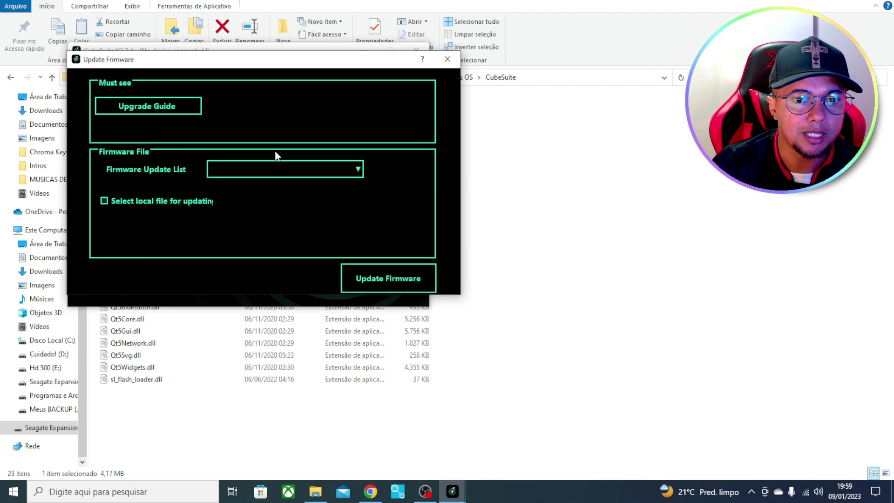
click(354, 171)
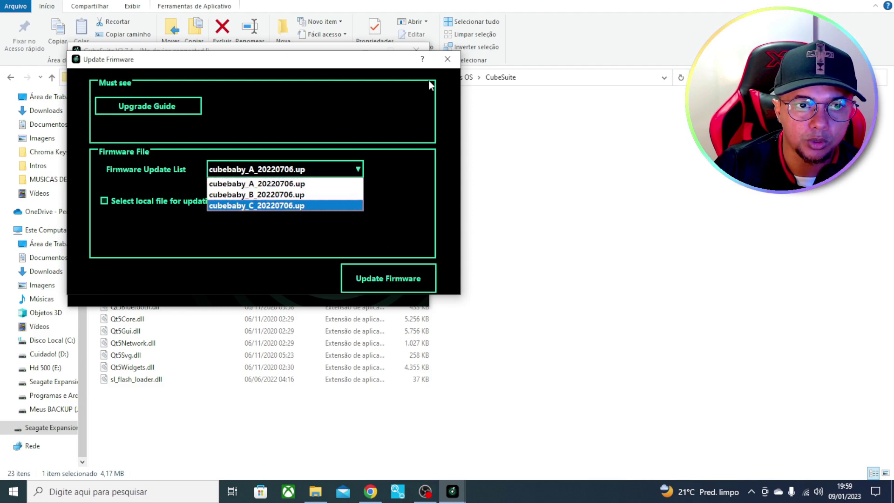
click(448, 60)
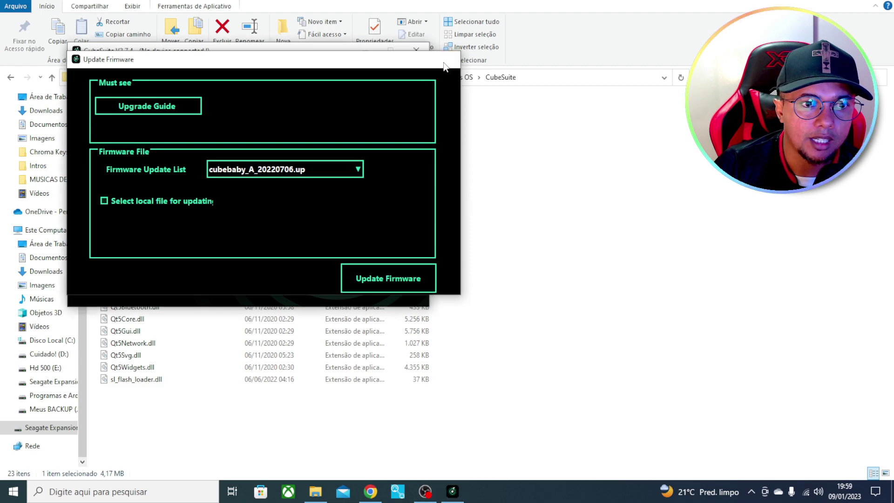
click(447, 60)
Check the firmware update list offered for the Cube Baby AC device in CubeSuite V2.7.4, then close the update dialog.
click(238, 136)
click(448, 261)
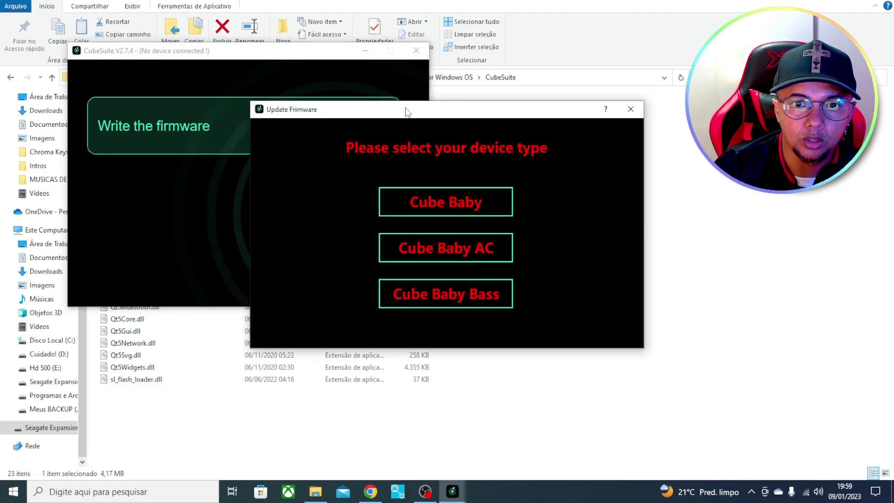
click(329, 154)
click(329, 153)
click(434, 47)
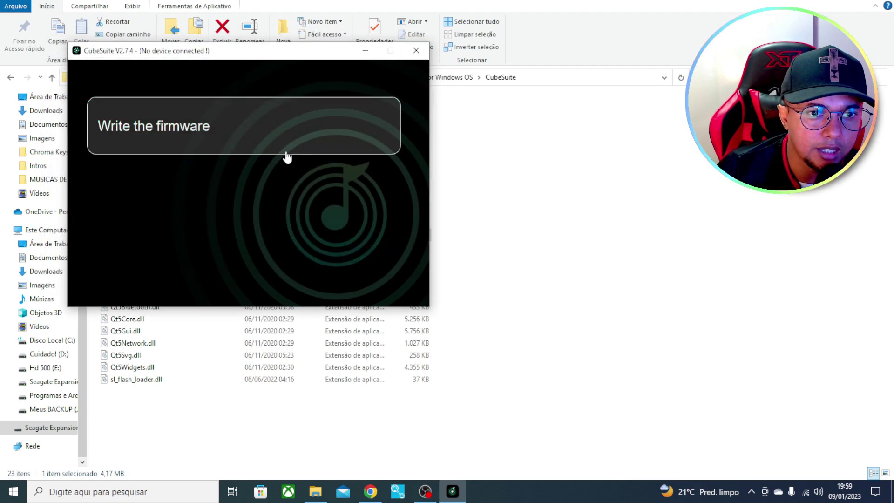
Check the firmware update list offered for the Cube Baby Bass device in CubeSuite V2.7.4, then close the update dialog.
click(292, 154)
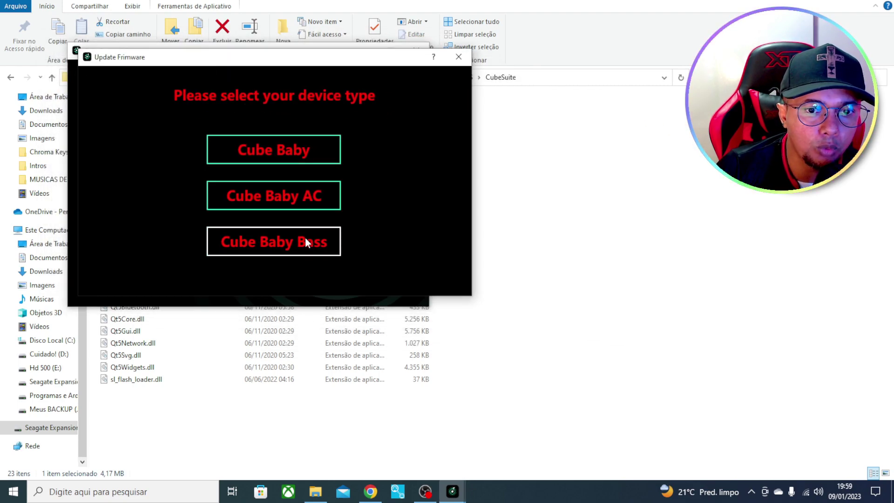
click(301, 240)
click(368, 168)
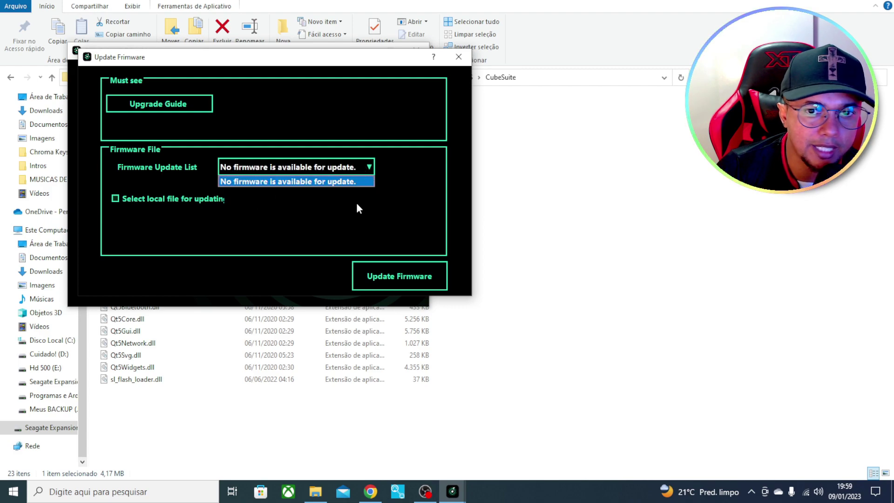
click(459, 58)
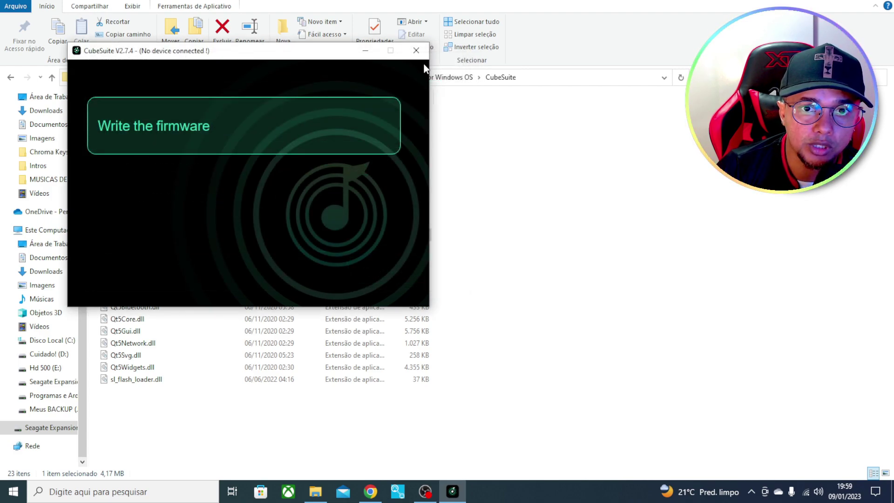
Close CubeSuite V2.7.4 and launch CubeSuite from the "CubeSuite V2.7.5 for Windows OS" folder.
click(415, 52)
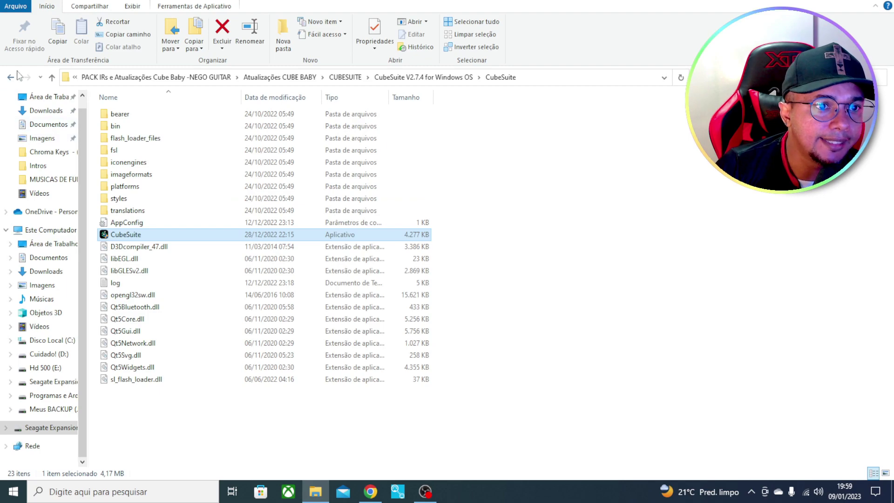
key(BackSpace)
key(BackSpace)
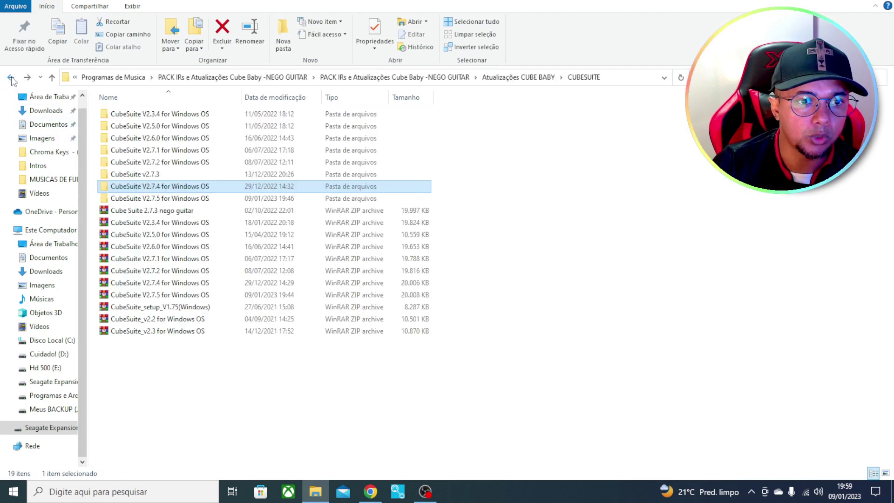
double_click(149, 197)
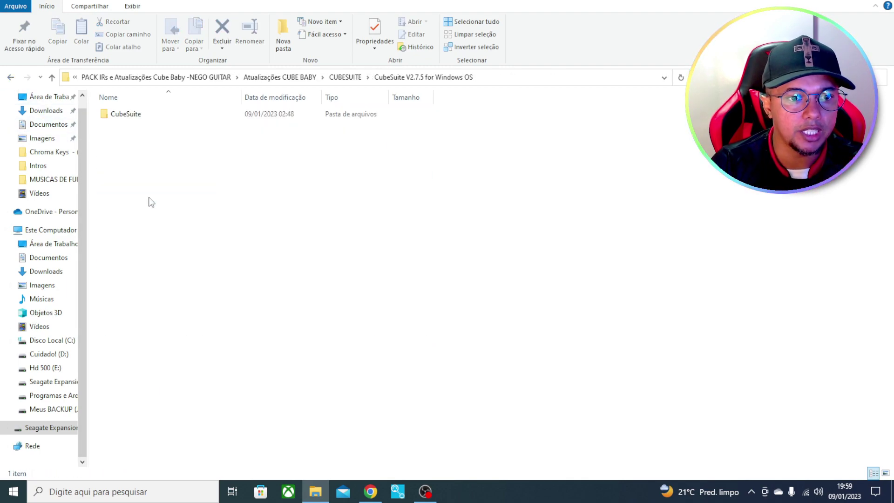
double_click(143, 118)
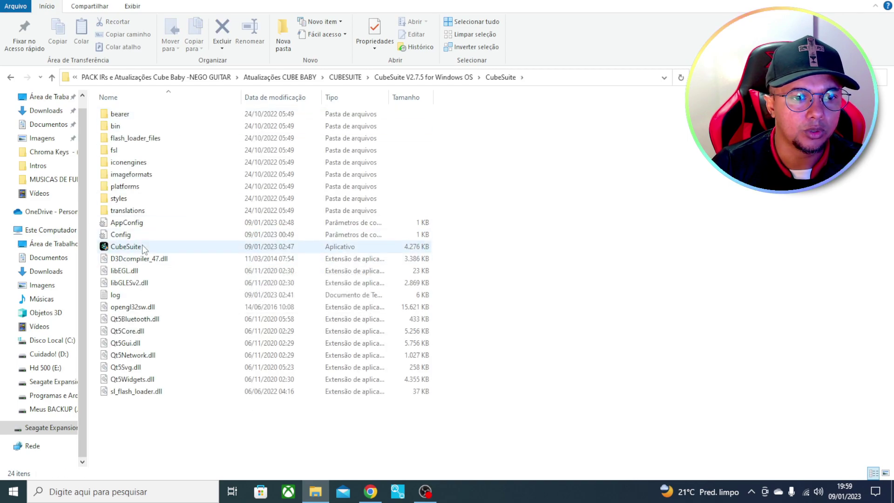
double_click(142, 247)
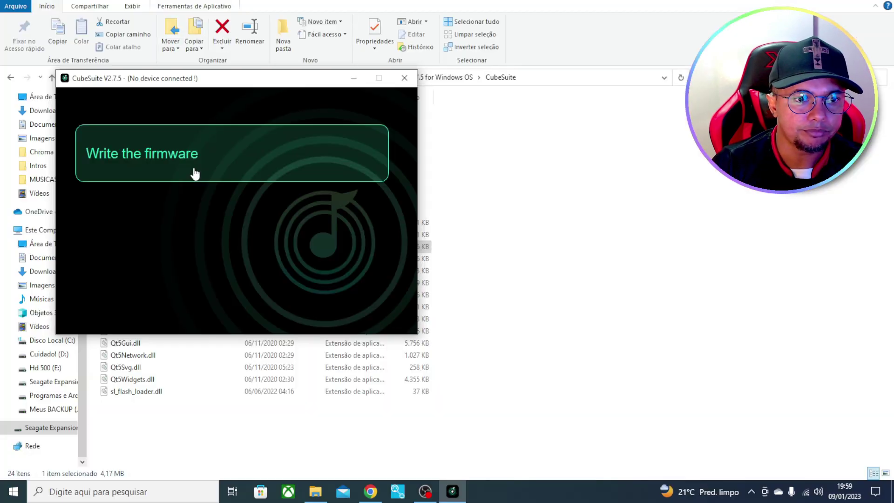
Check the firmware update list offered for the Cube Baby device in CubeSuite V2.7.5, then close the update dialog.
click(193, 174)
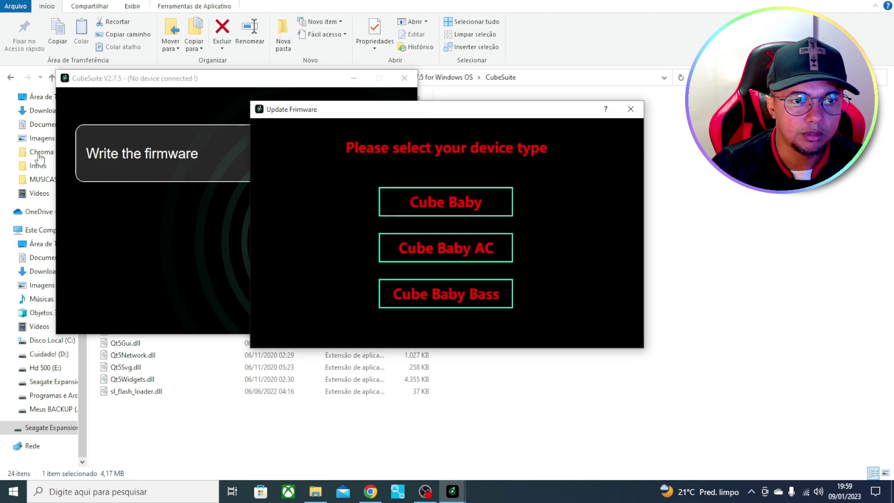
drag(372, 118, 182, 91)
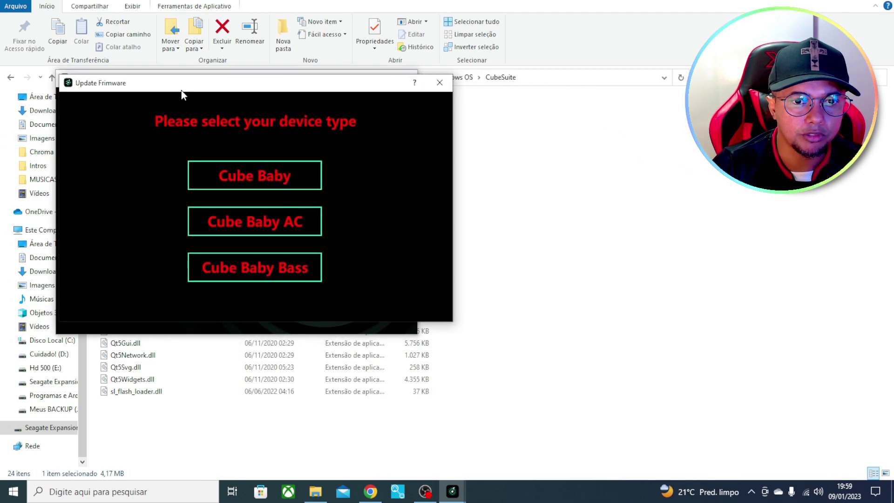
click(247, 176)
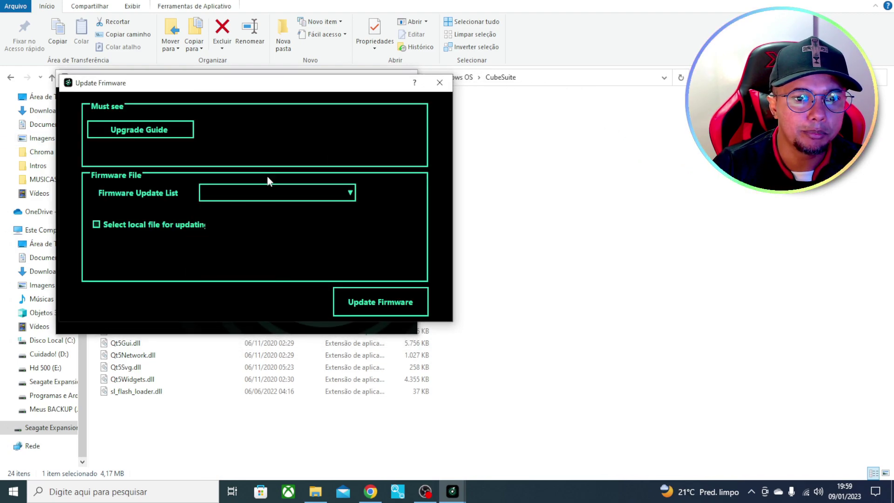
click(350, 193)
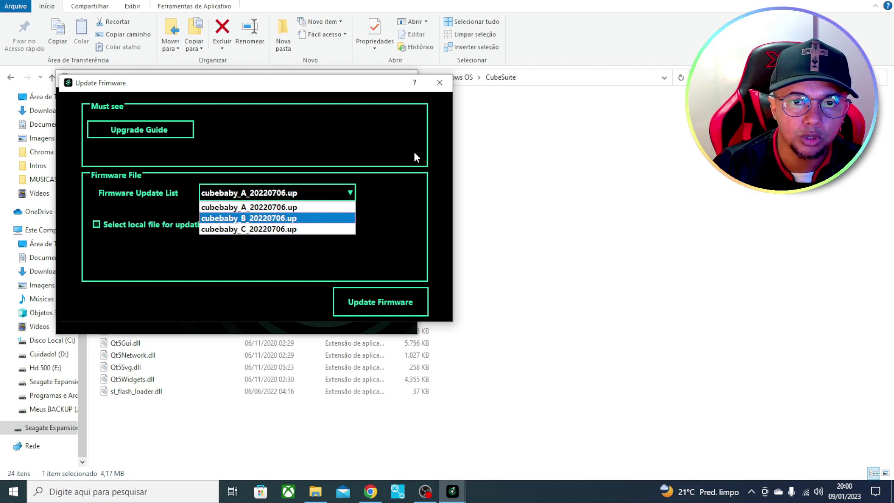
click(439, 83)
click(440, 83)
Check the firmware update list offered for the Cube Baby AC device in CubeSuite V2.7.5, then close the update dialog.
click(144, 172)
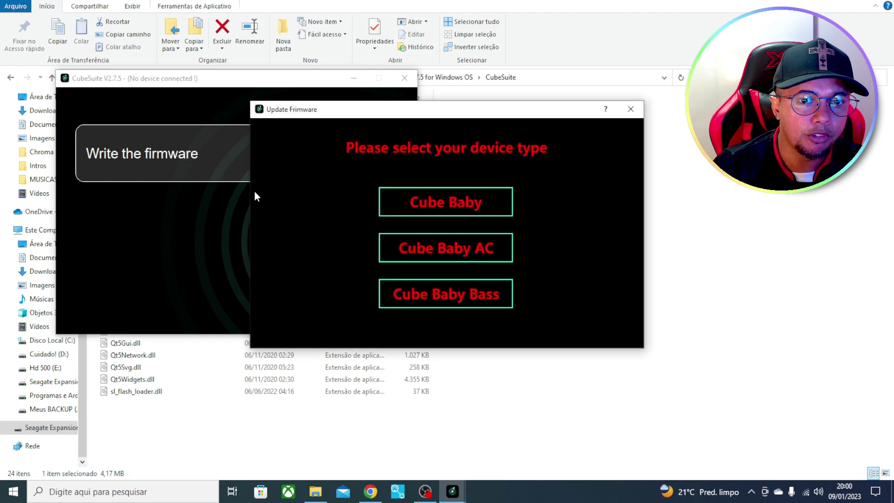
drag(383, 115, 296, 107)
click(274, 219)
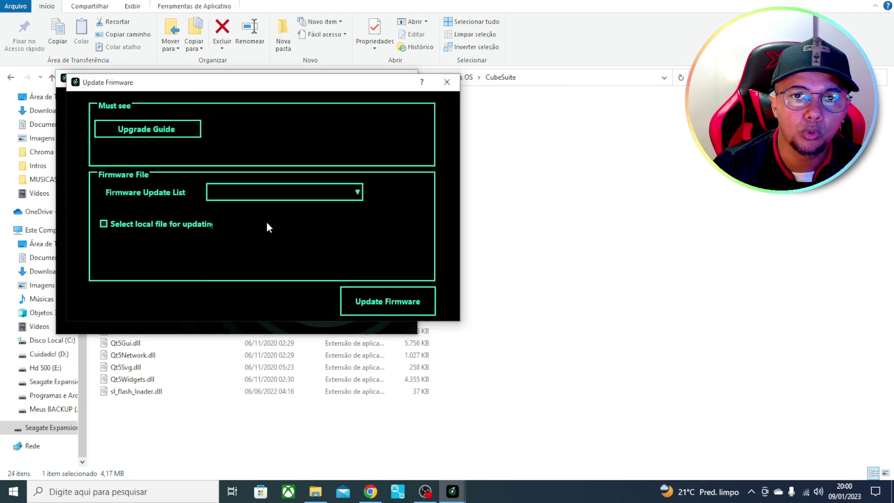
click(321, 194)
click(435, 122)
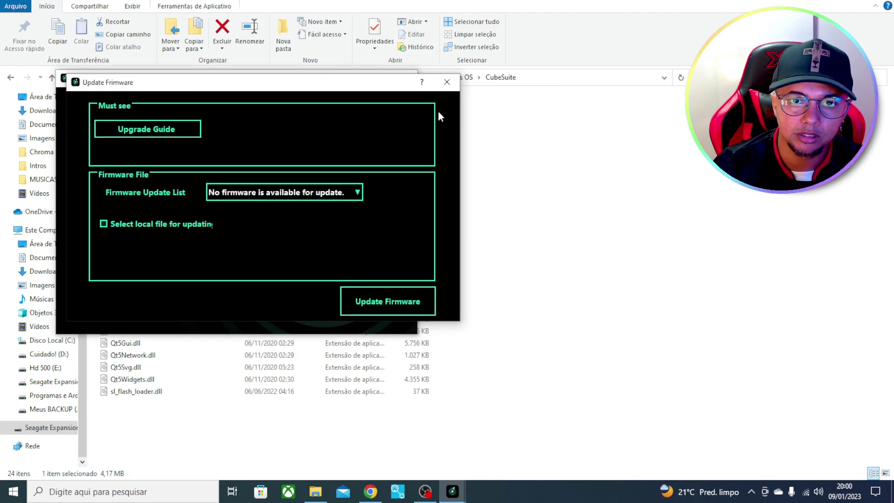
click(447, 82)
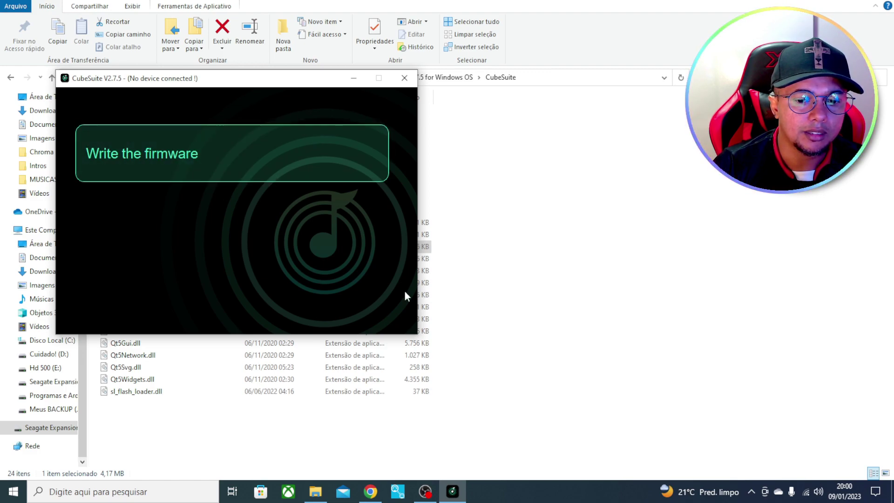
Check the firmware update list offered for the Cube Baby Bass device in CubeSuite V2.7.5, then close the update dialog.
click(453, 492)
click(452, 492)
click(213, 174)
drag(384, 113, 117, 77)
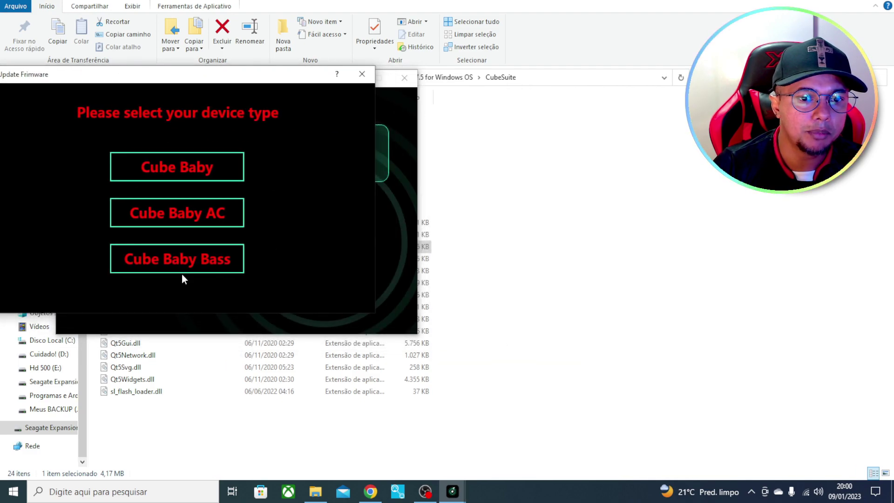
click(181, 266)
click(272, 184)
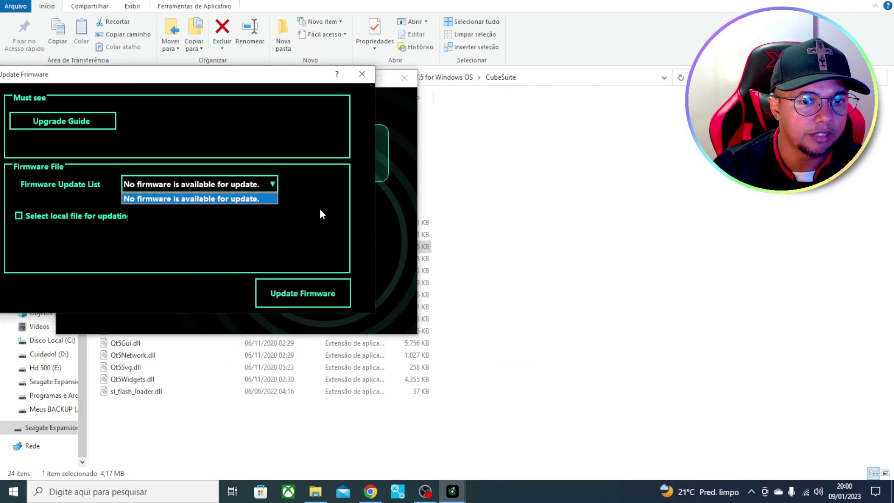
click(365, 72)
click(362, 74)
Close CubeSuite V2.7.5 and try to launch CubeSuite from the "CubeSuite V2.5.0 for Windows OS" folder.
click(405, 77)
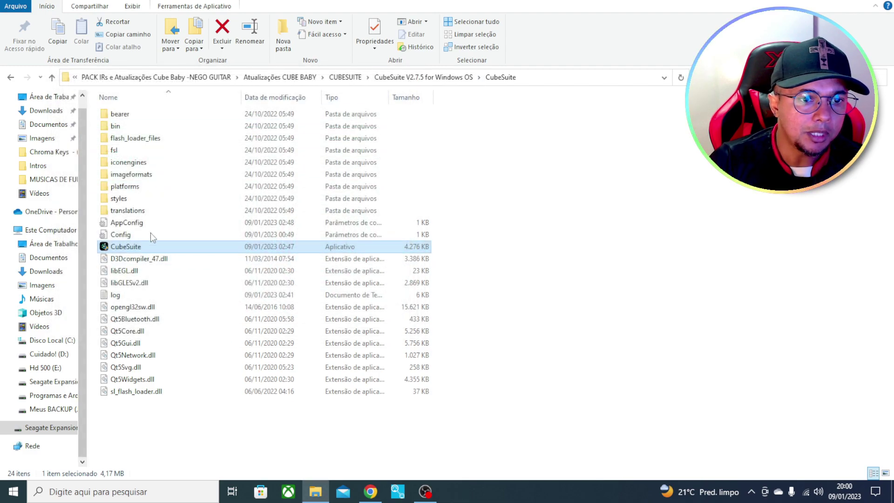
click(10, 78)
click(10, 78)
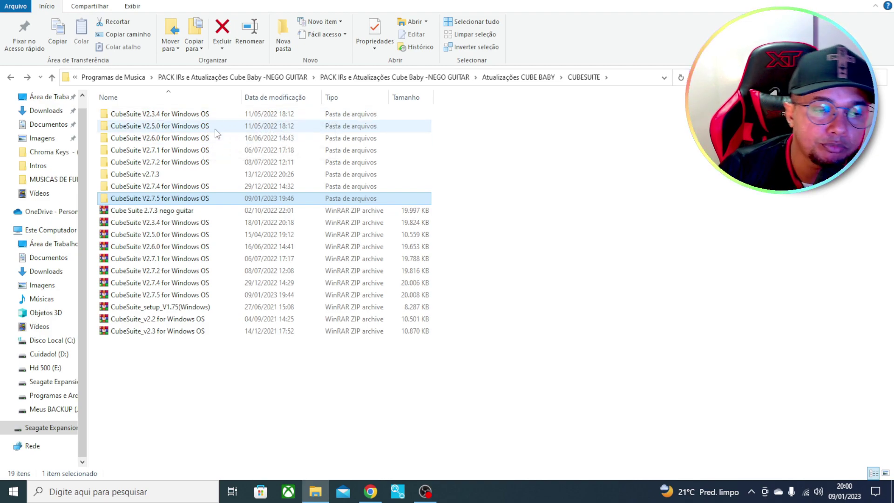
double_click(154, 127)
double_click(158, 119)
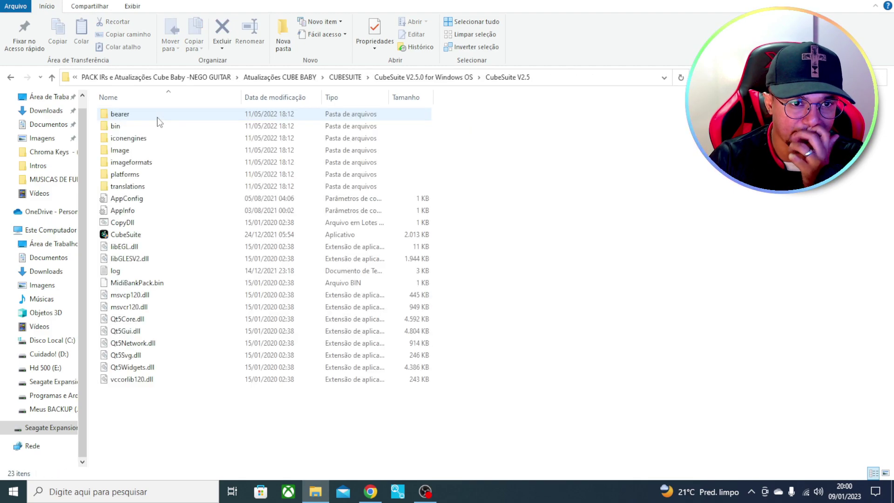
double_click(152, 235)
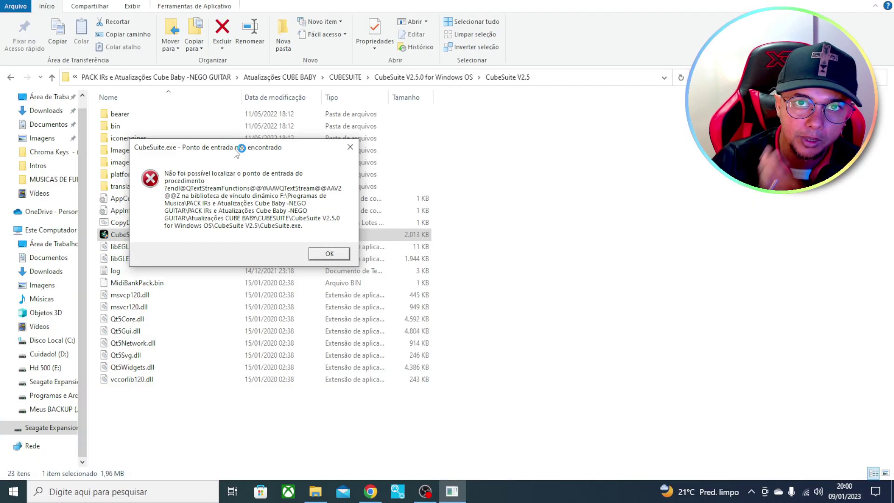
Dismiss the CubeSuite entry-point error and open the "ATUALIZAÇÕES" folder within "Atualizações CUBE BABY".
click(371, 254)
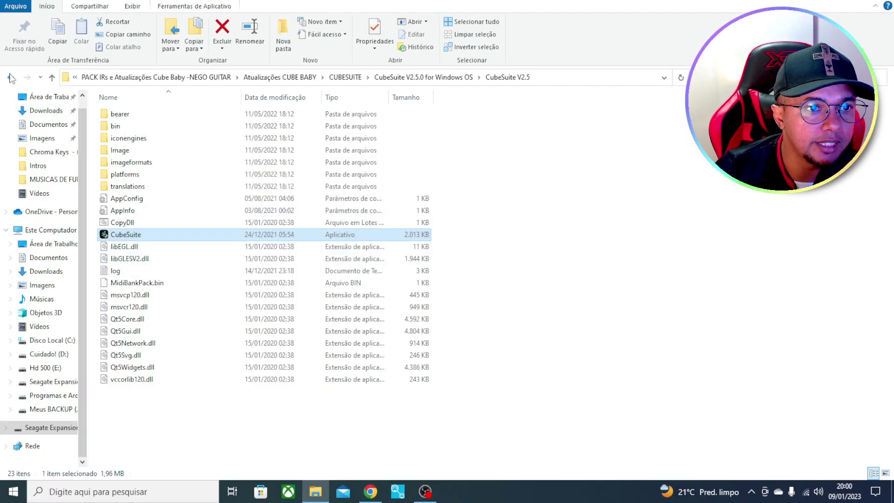
click(10, 77)
click(10, 77)
click(10, 77)
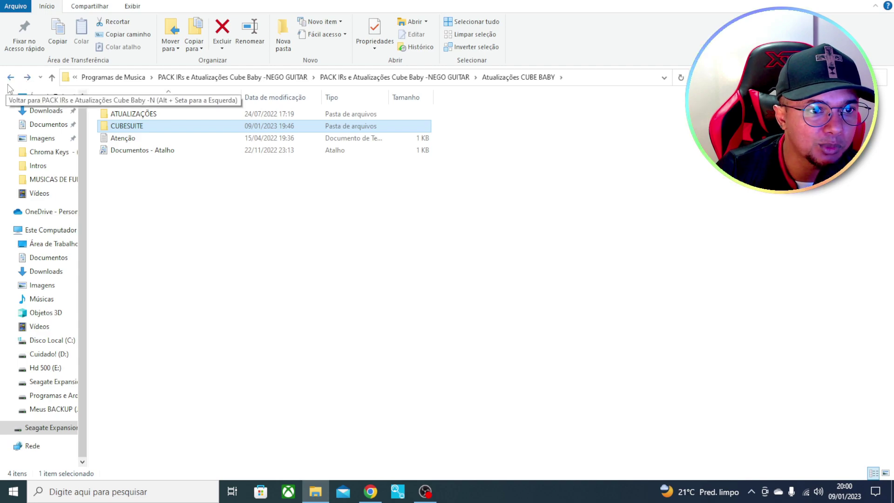
double_click(150, 116)
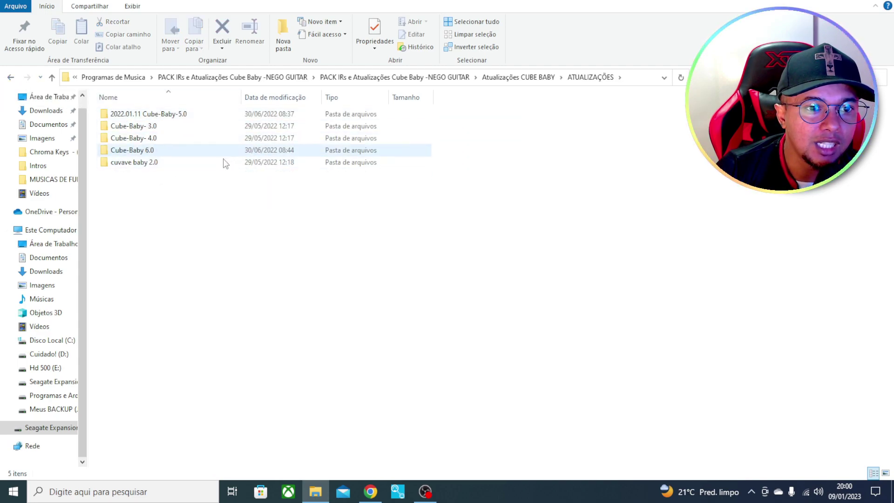
Browse the "Cube-Baby- 3.0" update package through its nested guidance and flash_loader folders down to "flash_loader_files".
double_click(160, 126)
double_click(154, 115)
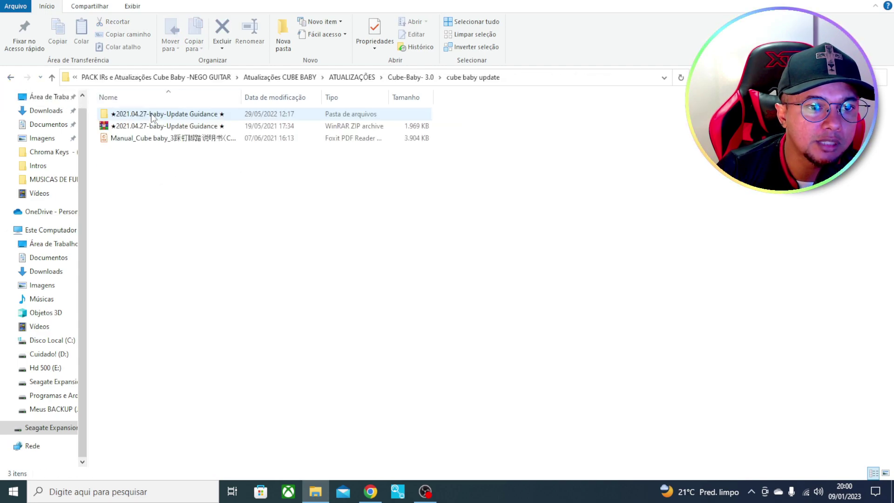
double_click(152, 115)
double_click(154, 117)
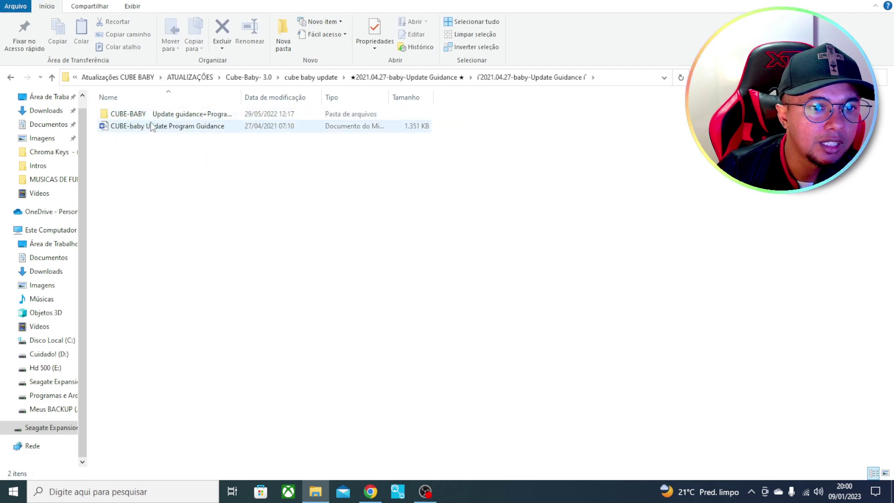
double_click(151, 115)
double_click(148, 115)
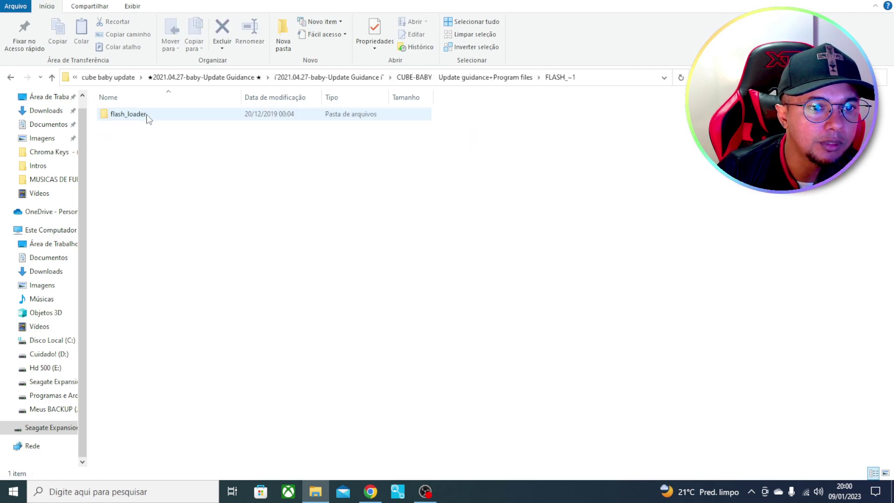
double_click(149, 116)
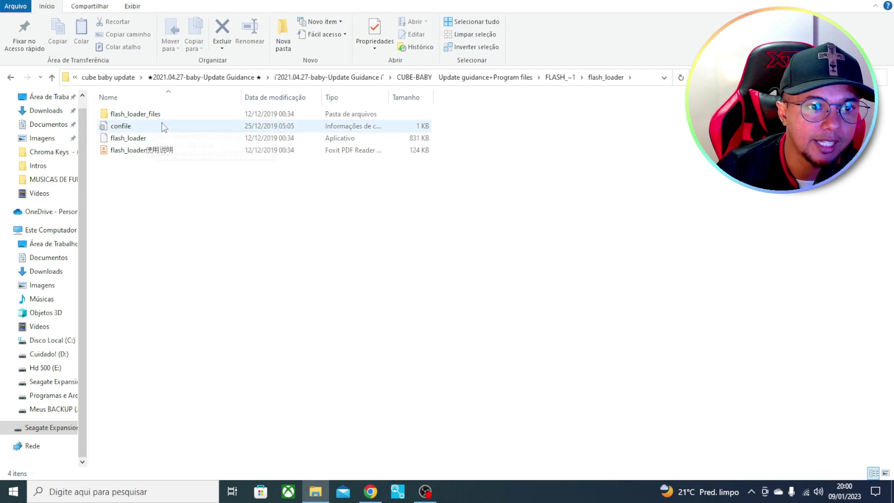
double_click(154, 115)
Return to the "ATUALIZAÇÕES" folder and look over the Cube Baby update folders, including 4.0 and 6.0.
click(10, 77)
click(10, 77)
click(11, 77)
click(10, 77)
click(10, 78)
click(10, 77)
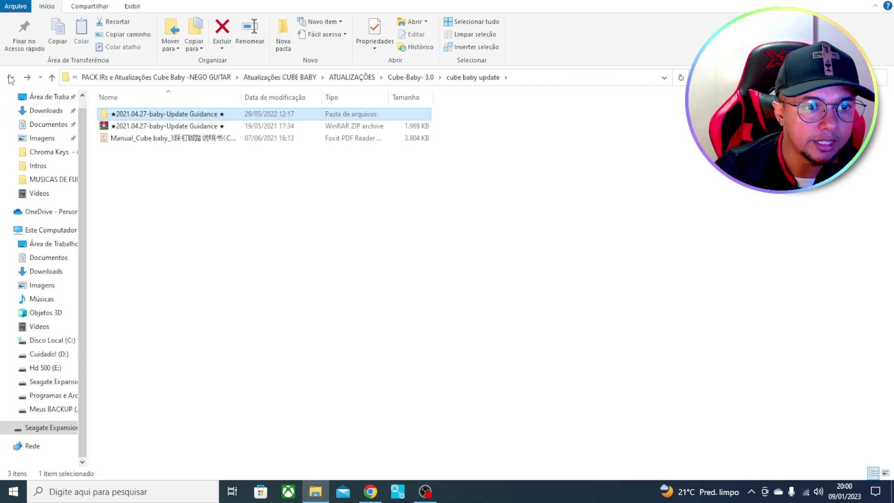
click(10, 77)
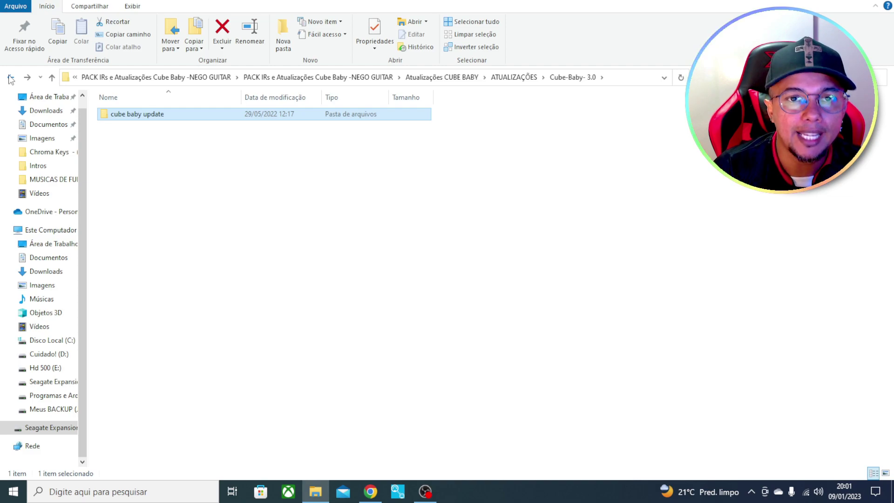
click(12, 79)
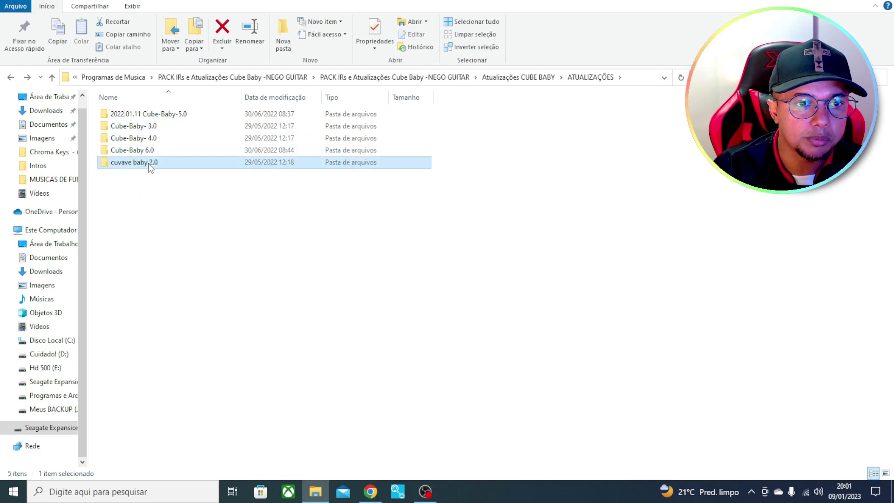
click(195, 141)
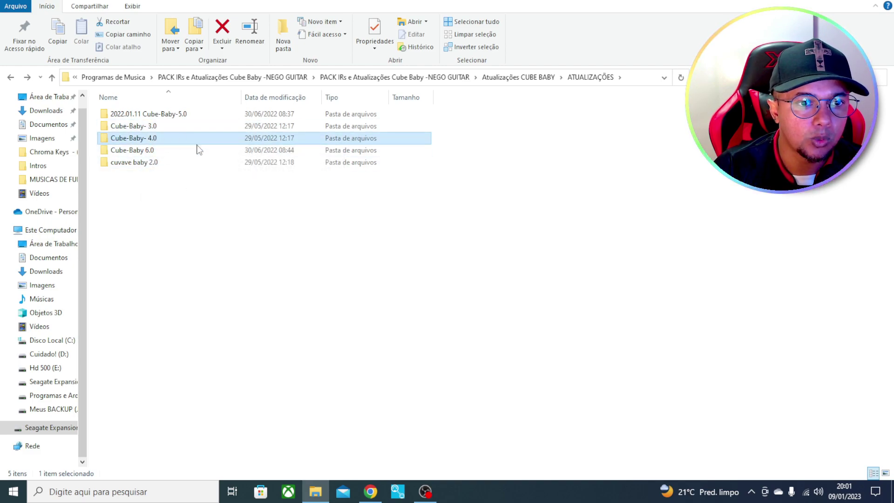
click(164, 153)
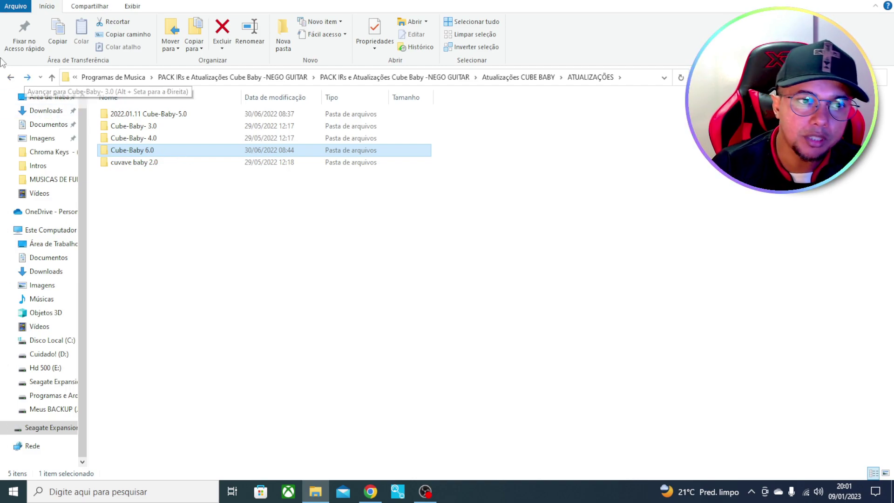
Launch CubeSuite from the Release folder of "CubeSuite V2.6.0 for Windows OS" in the CUBESUITE directory.
click(11, 78)
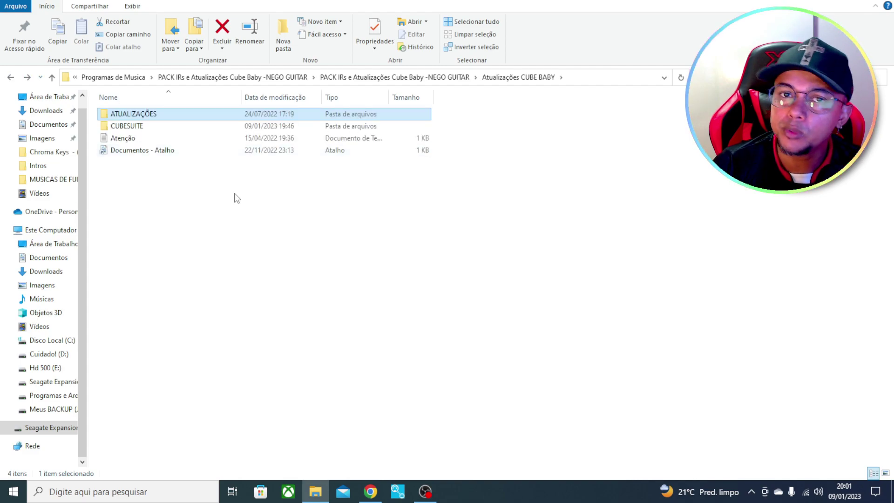
double_click(159, 124)
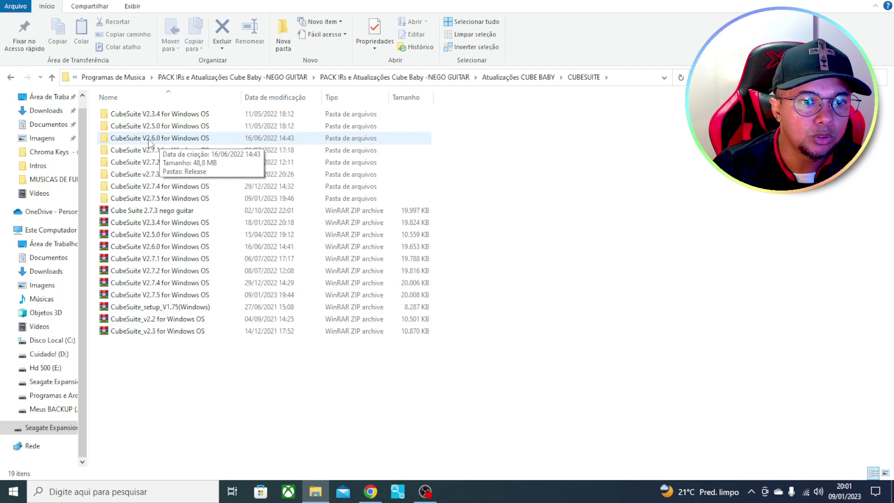
double_click(154, 140)
double_click(132, 117)
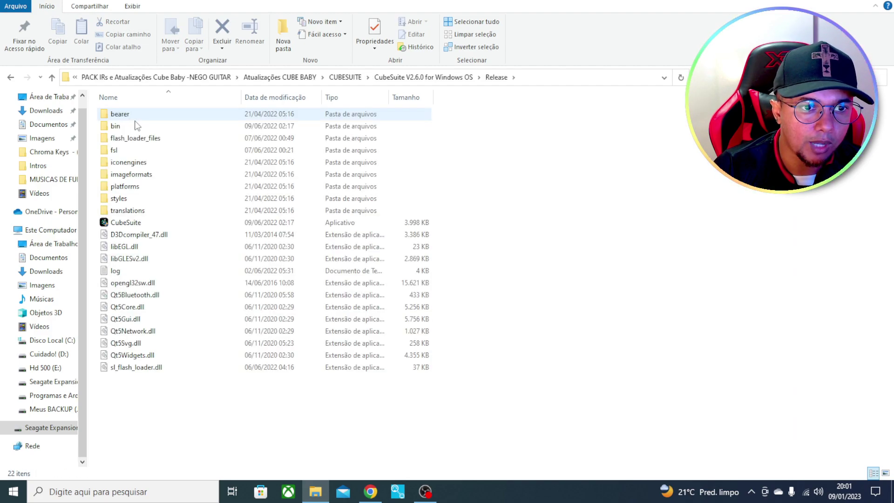
double_click(124, 223)
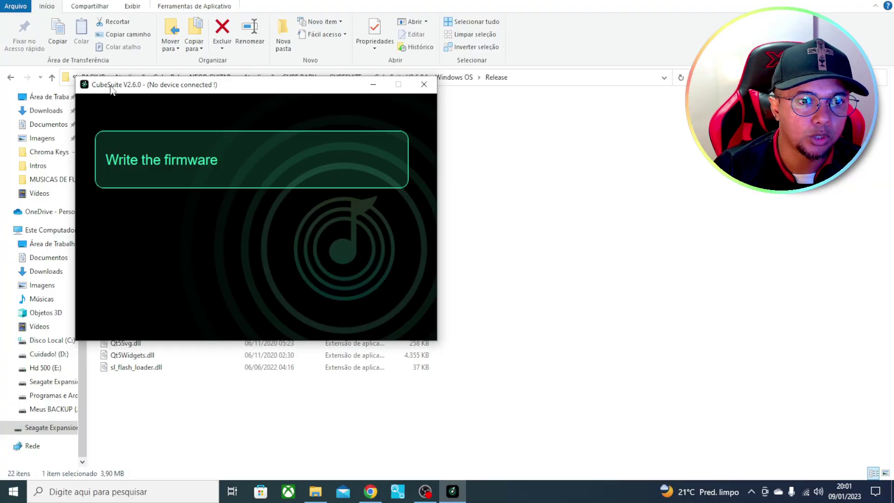
Check the firmware update list offered in CubeSuite V2.6.0, reopening the update dialog if its list is empty, and close the program.
click(179, 170)
drag(405, 83, 228, 114)
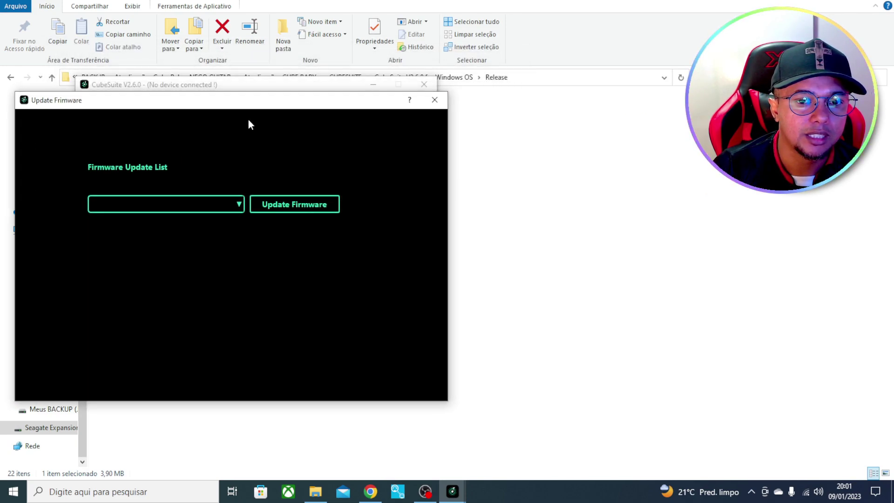
click(436, 100)
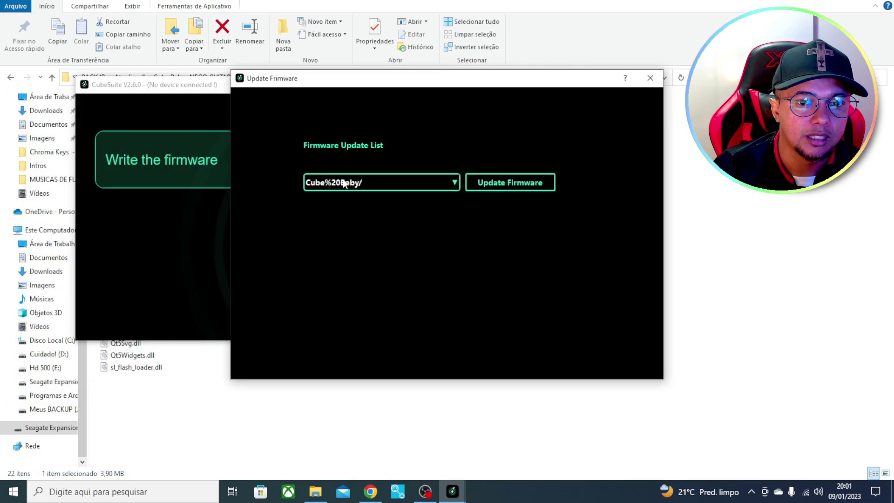
drag(391, 78, 213, 75)
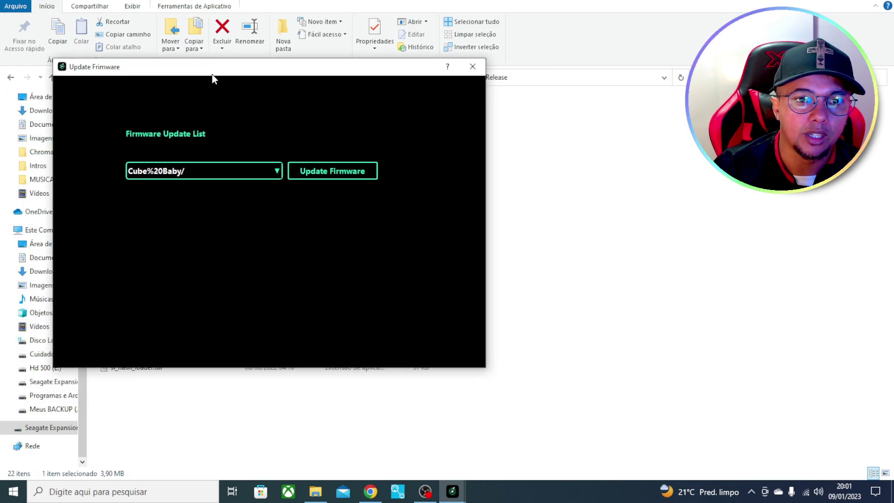
click(274, 175)
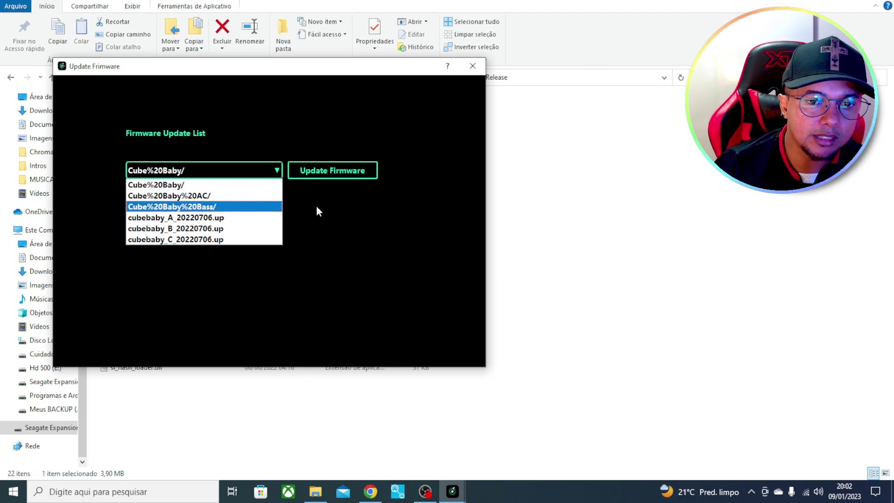
click(368, 213)
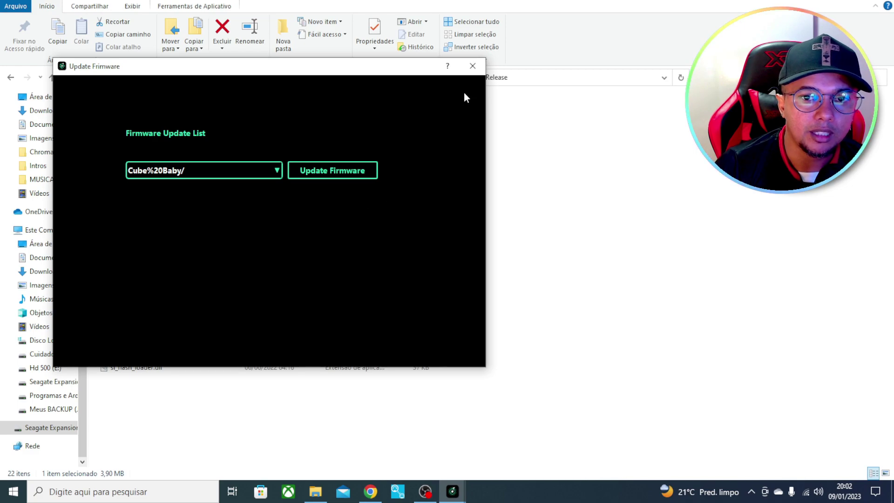
click(472, 66)
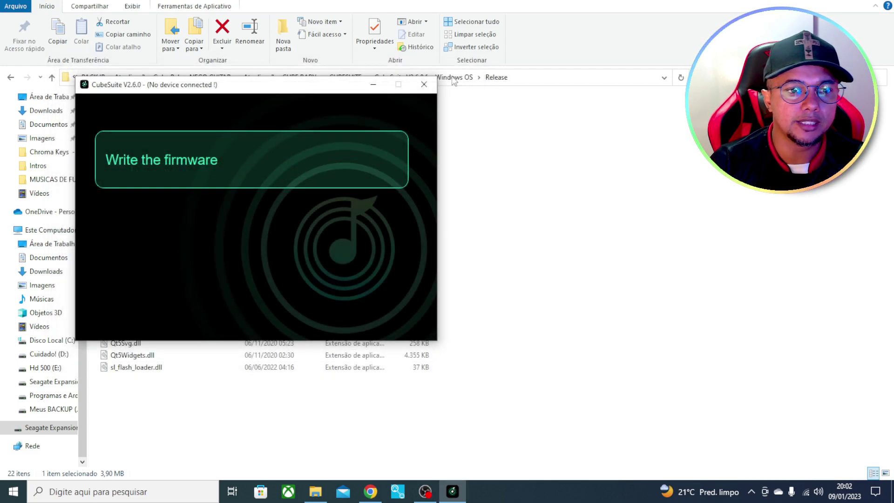
click(424, 87)
Launch CubeSuite from the "CubeSuite V2.7.1 for Windows OS" folder.
click(10, 79)
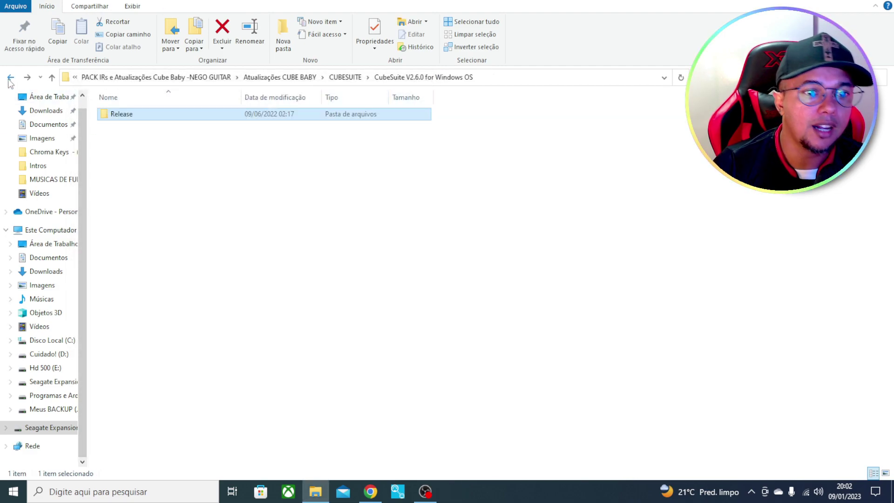
click(10, 79)
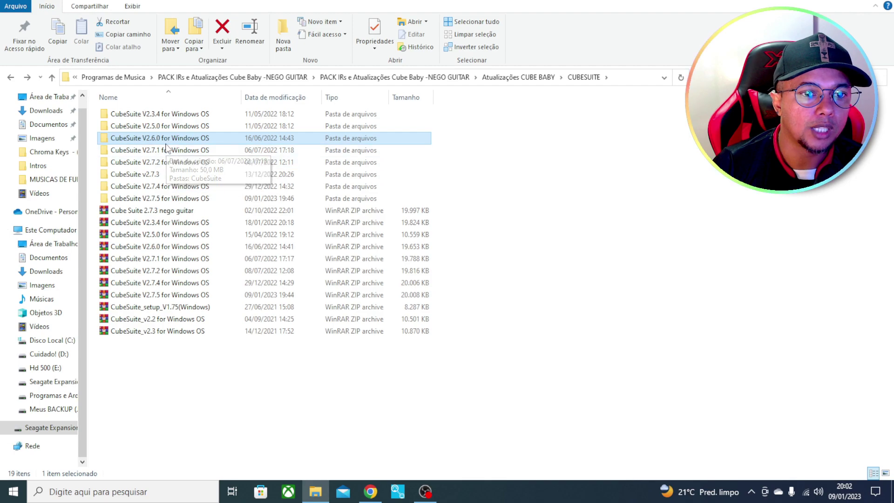
double_click(166, 150)
click(137, 116)
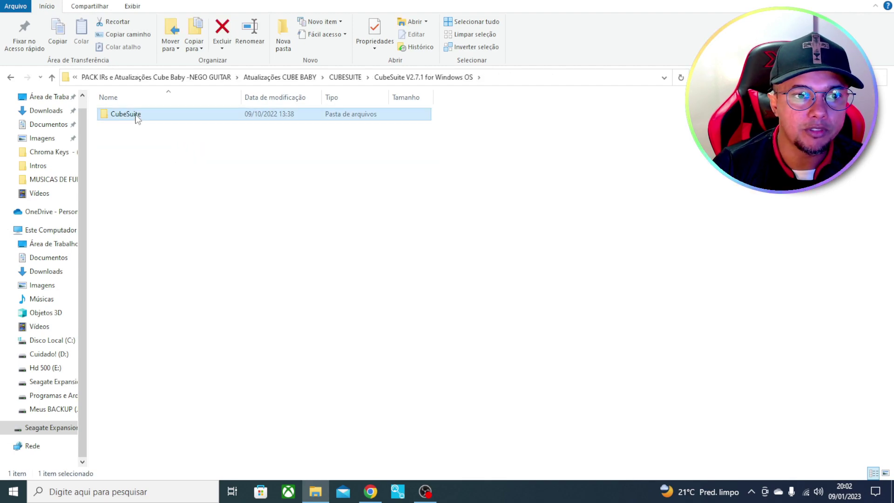
double_click(137, 116)
click(122, 234)
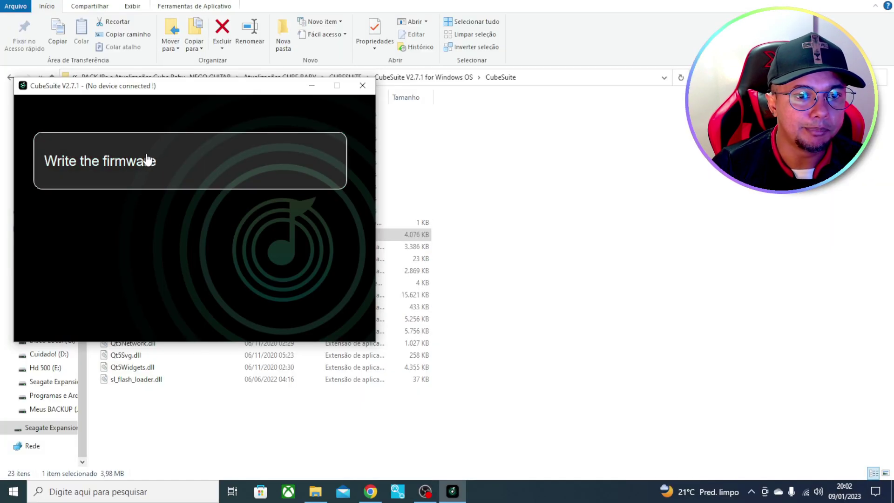
Check the firmware update list offered in CubeSuite V2.7.1, then close the update dialog and the program.
click(236, 157)
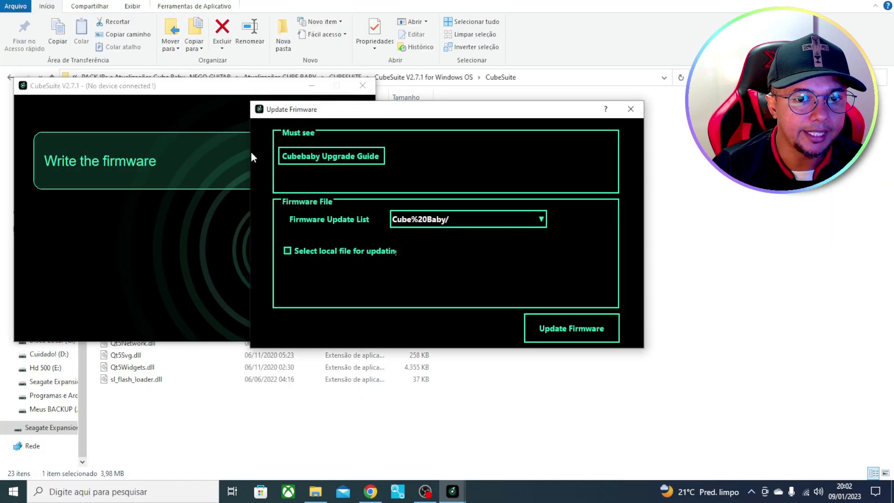
drag(349, 118, 116, 94)
click(292, 190)
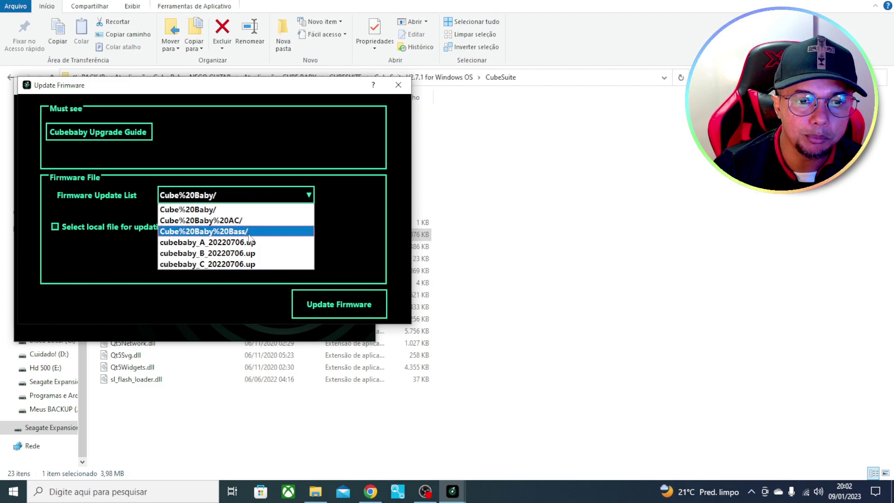
click(399, 92)
click(399, 86)
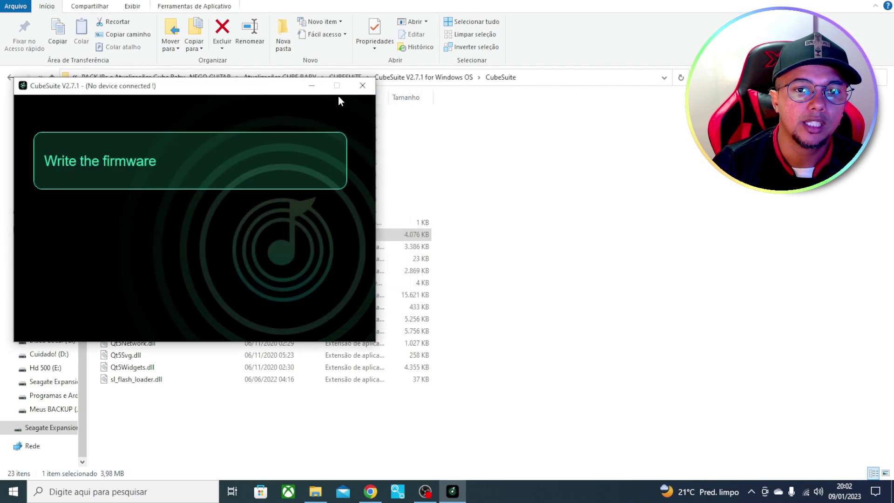
drag(228, 93, 353, 78)
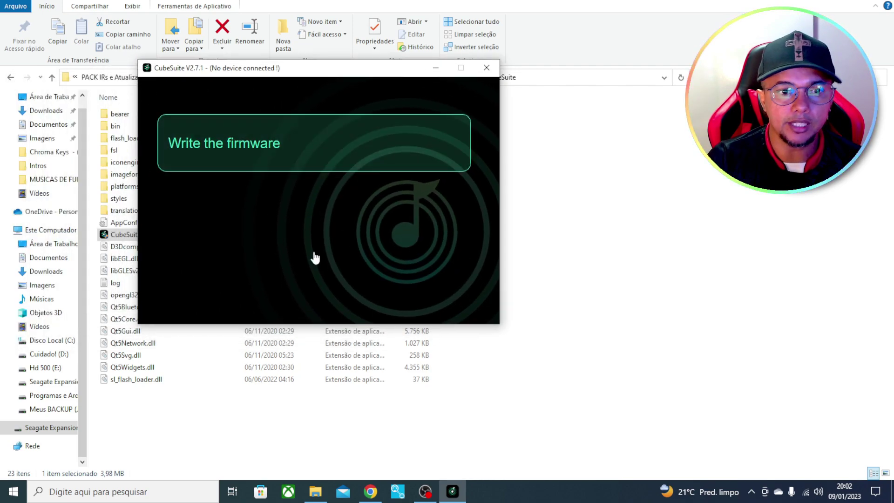
click(487, 70)
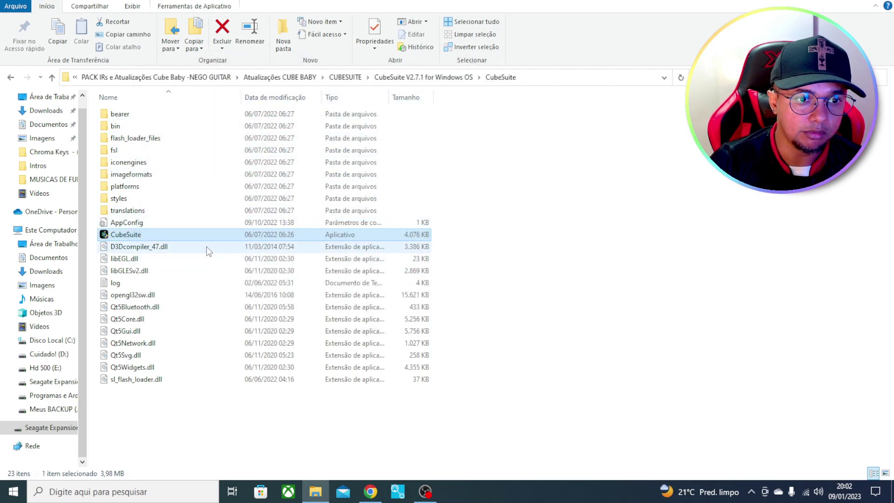
Return to the CUBESUITE directory and launch CubeSuite from the "CubeSuite v2.7.3" folder.
click(10, 77)
click(10, 78)
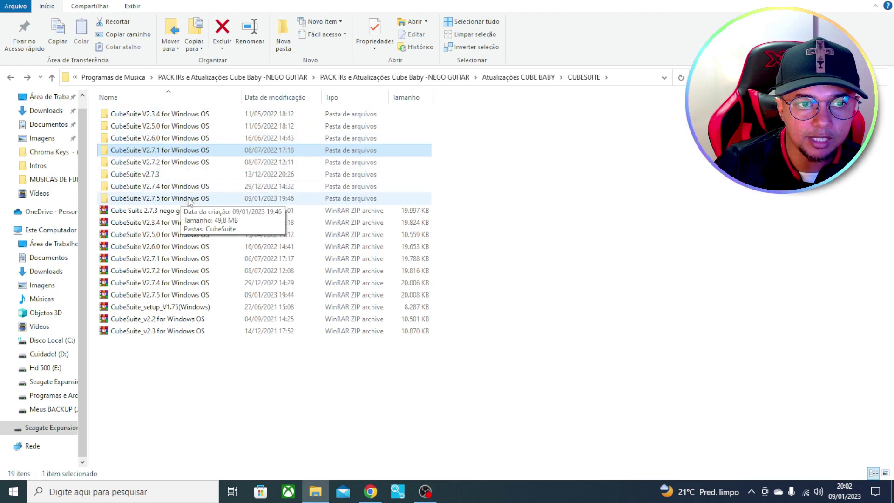
click(140, 174)
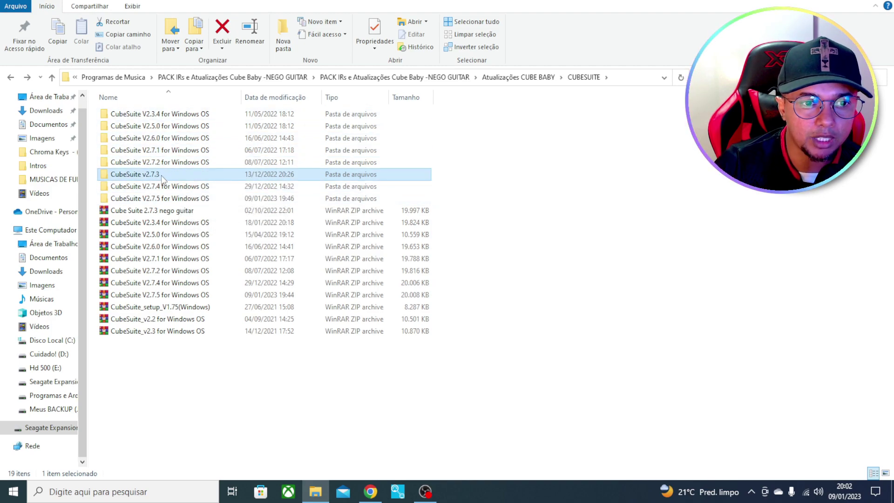
double_click(161, 175)
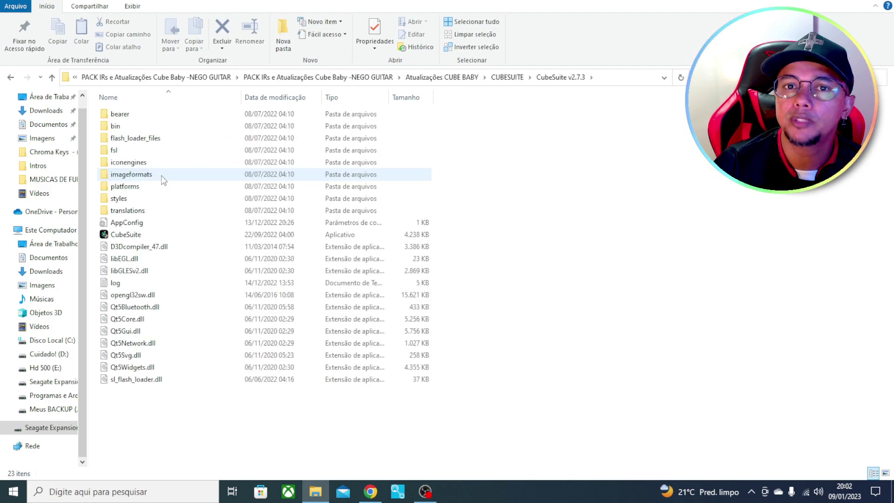
double_click(133, 234)
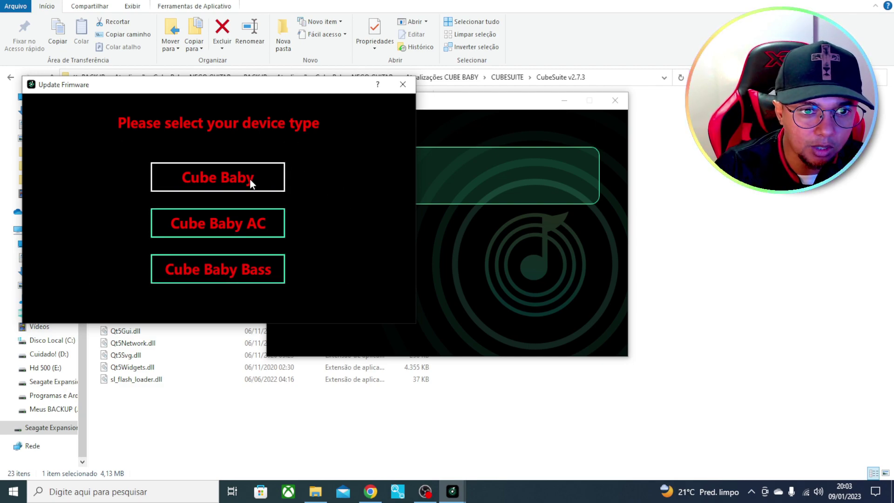
Check the firmware update lists for Cube Baby AC and Cube Baby in CubeSuite V2.7.3, then close the program.
click(224, 224)
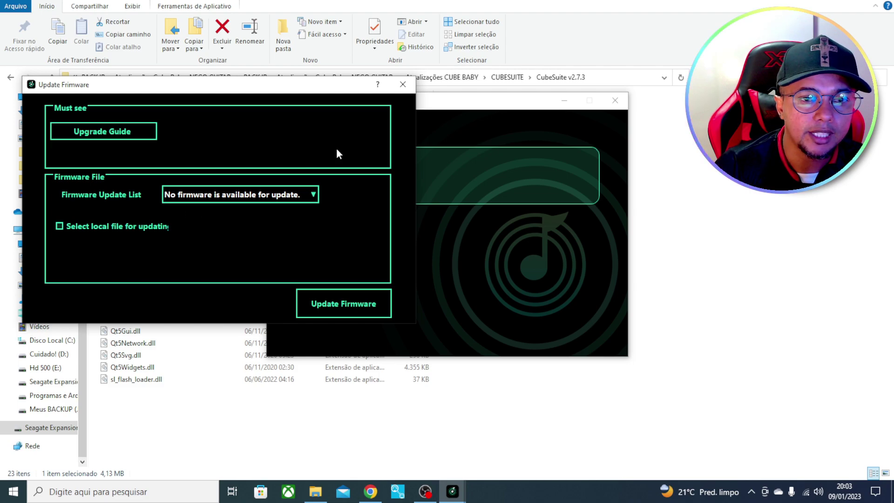
click(402, 85)
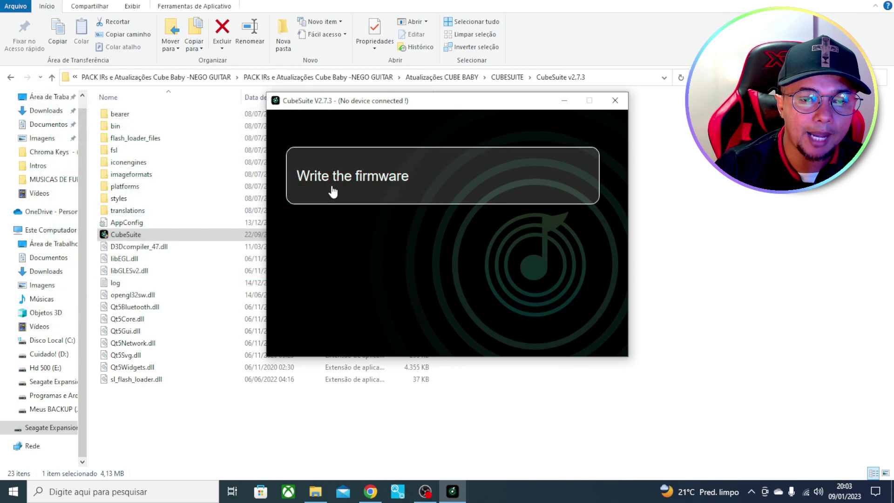
click(367, 178)
click(448, 202)
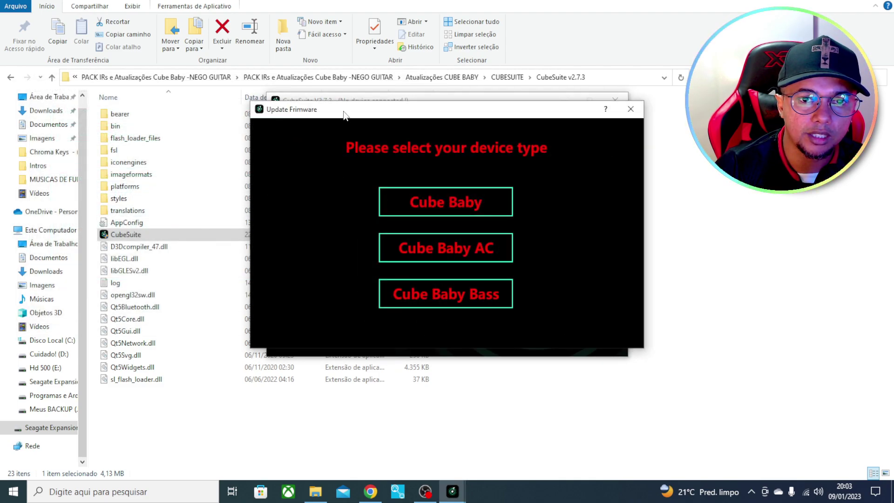
click(331, 195)
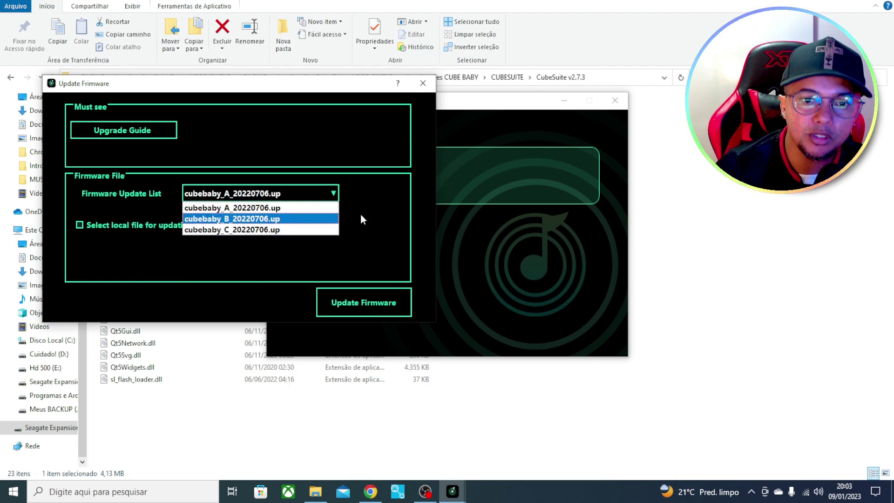
click(423, 86)
click(423, 83)
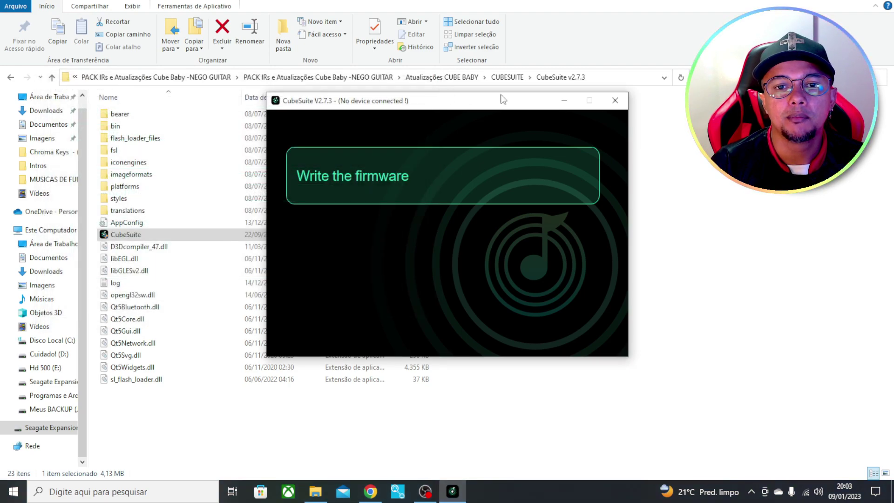
click(616, 101)
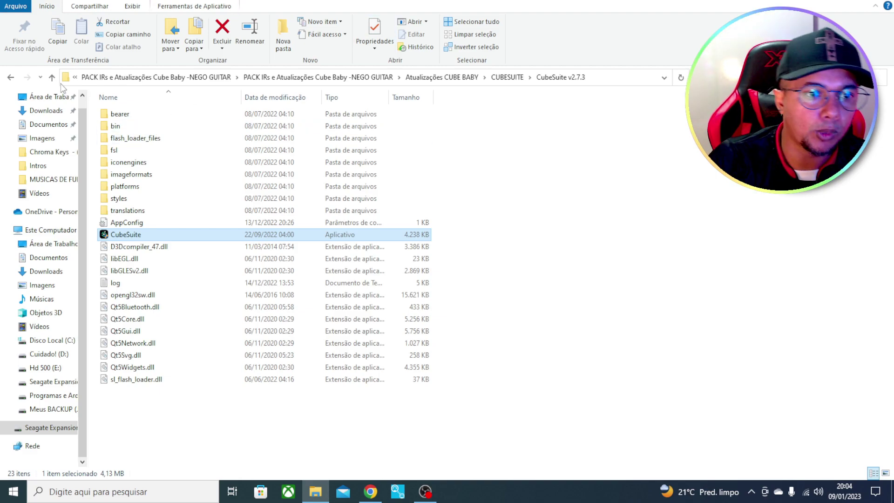
Look through the ATUALIZAÇÕES and CUBESUITE folders, then return to the "Atualizações CUBE BABY" folder.
click(9, 78)
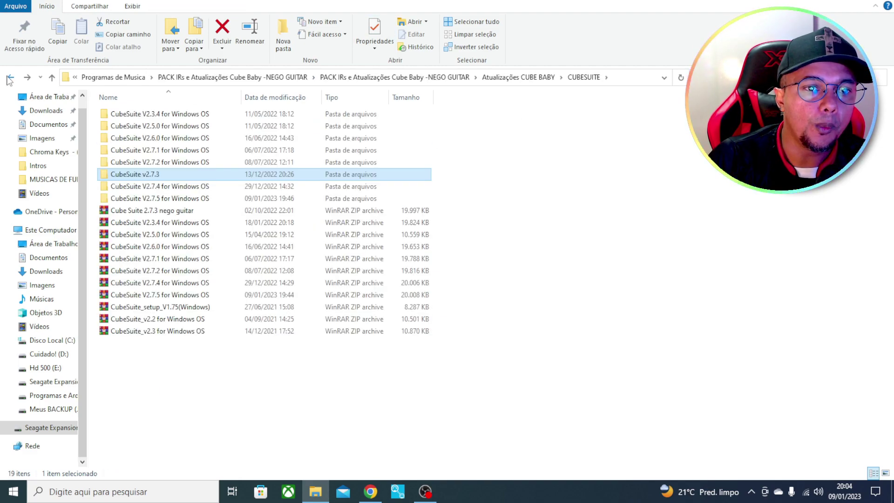
click(9, 78)
double_click(144, 116)
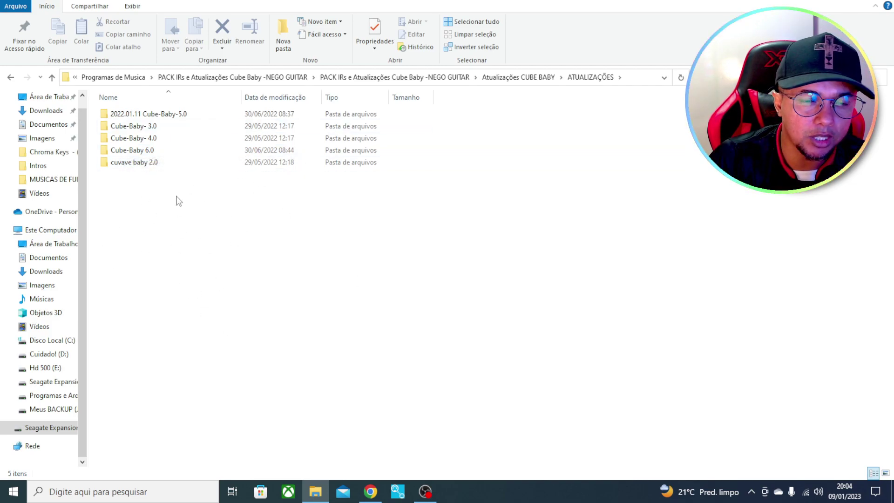
click(11, 81)
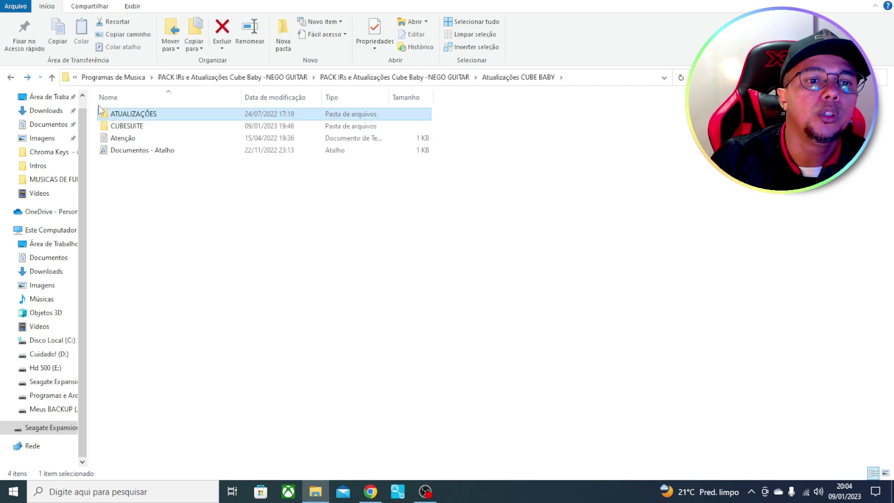
double_click(161, 127)
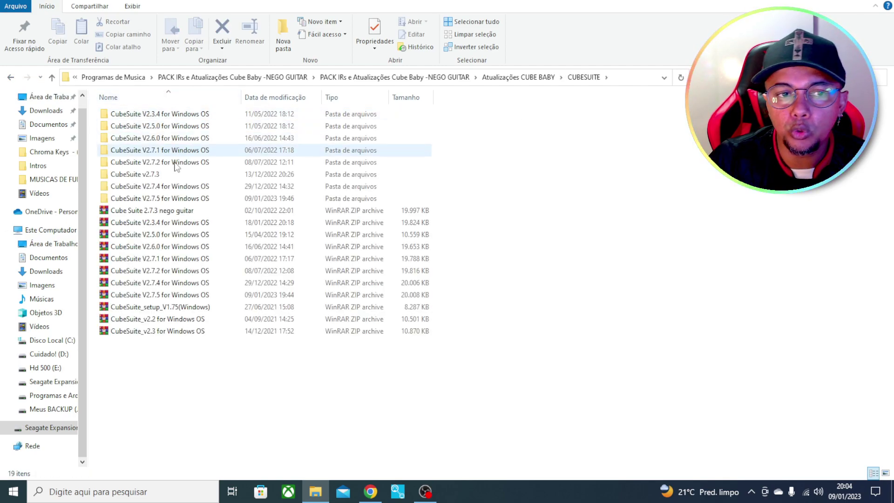
click(12, 78)
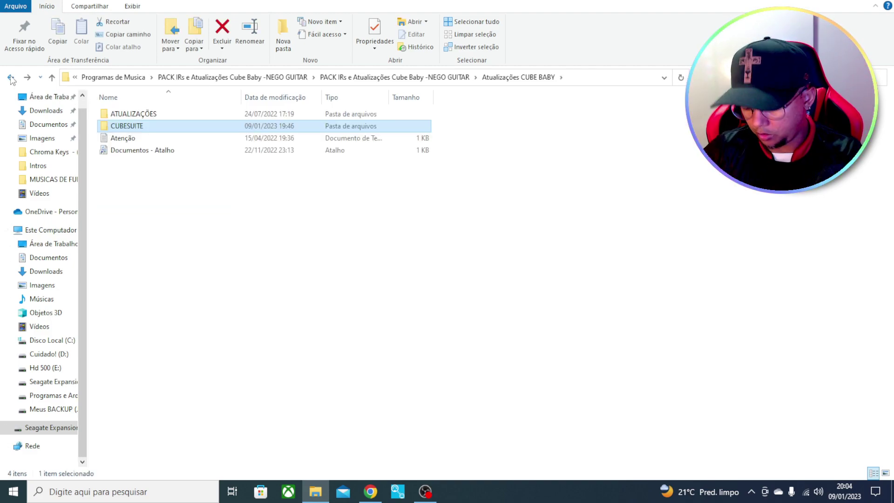